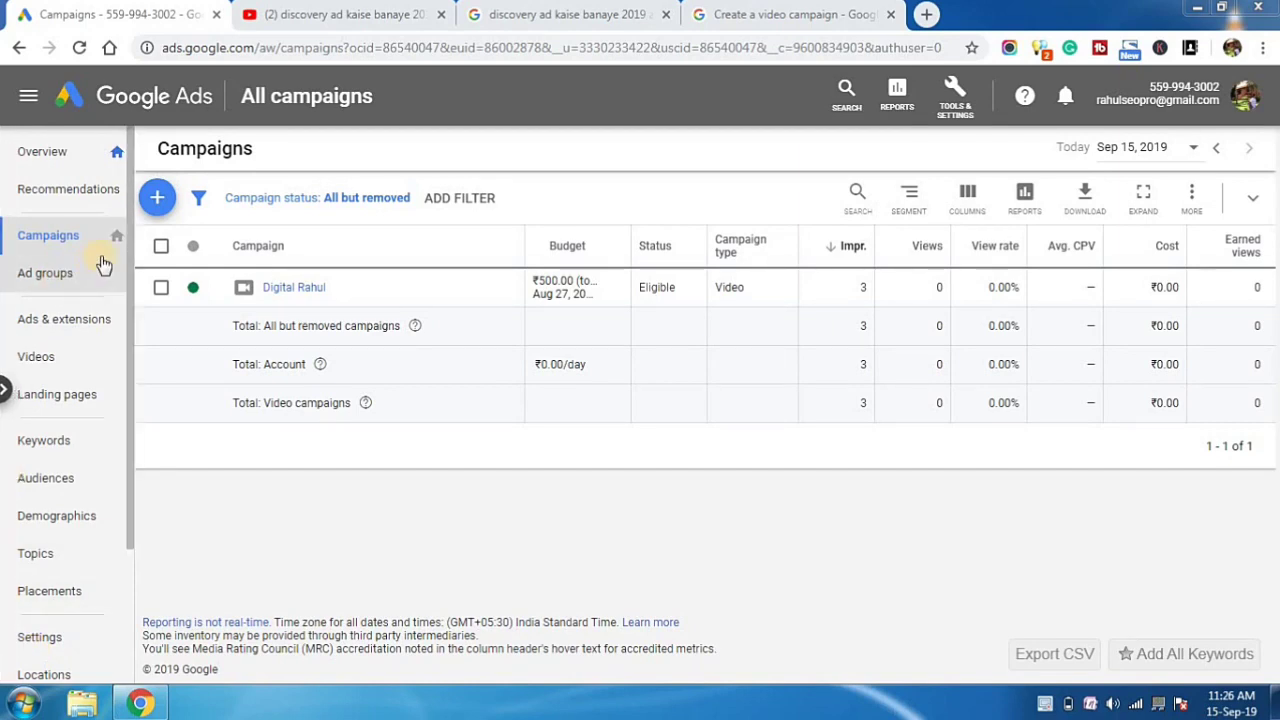
Start a new Video campaign with the Product and brand consideration goal and the Influence consideration subtype.
left_click(155, 202)
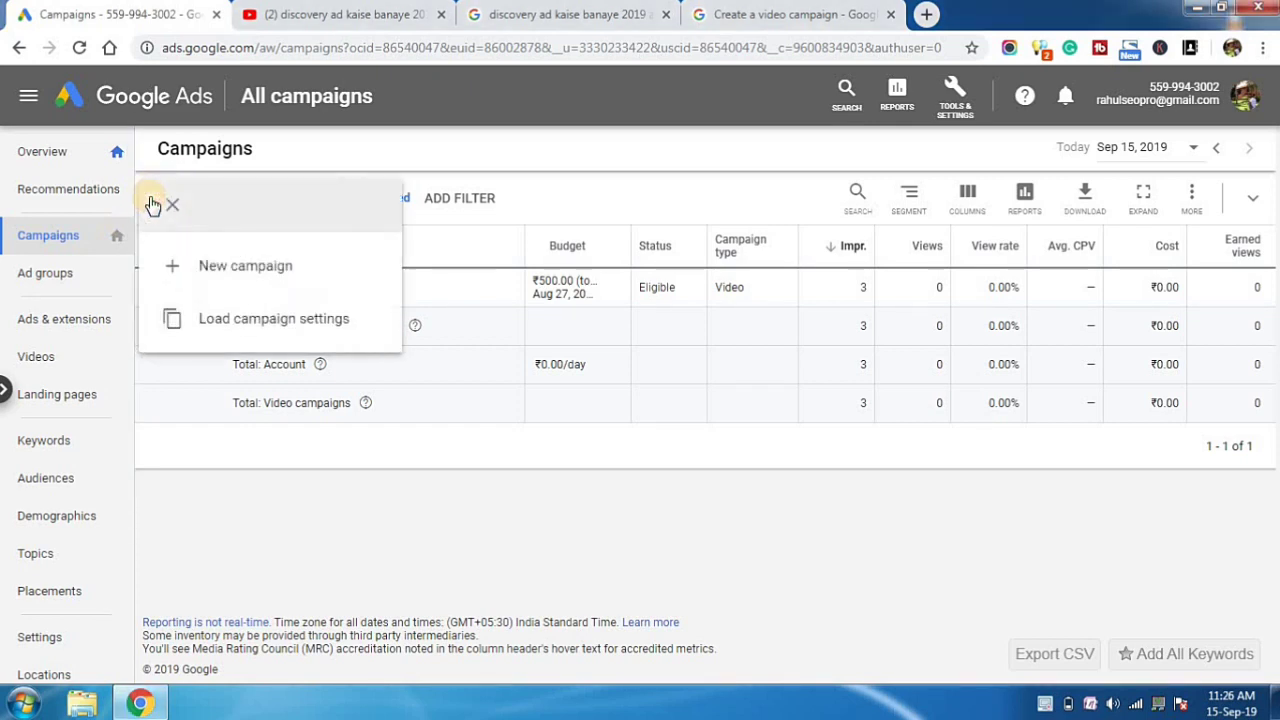
left_click(205, 268)
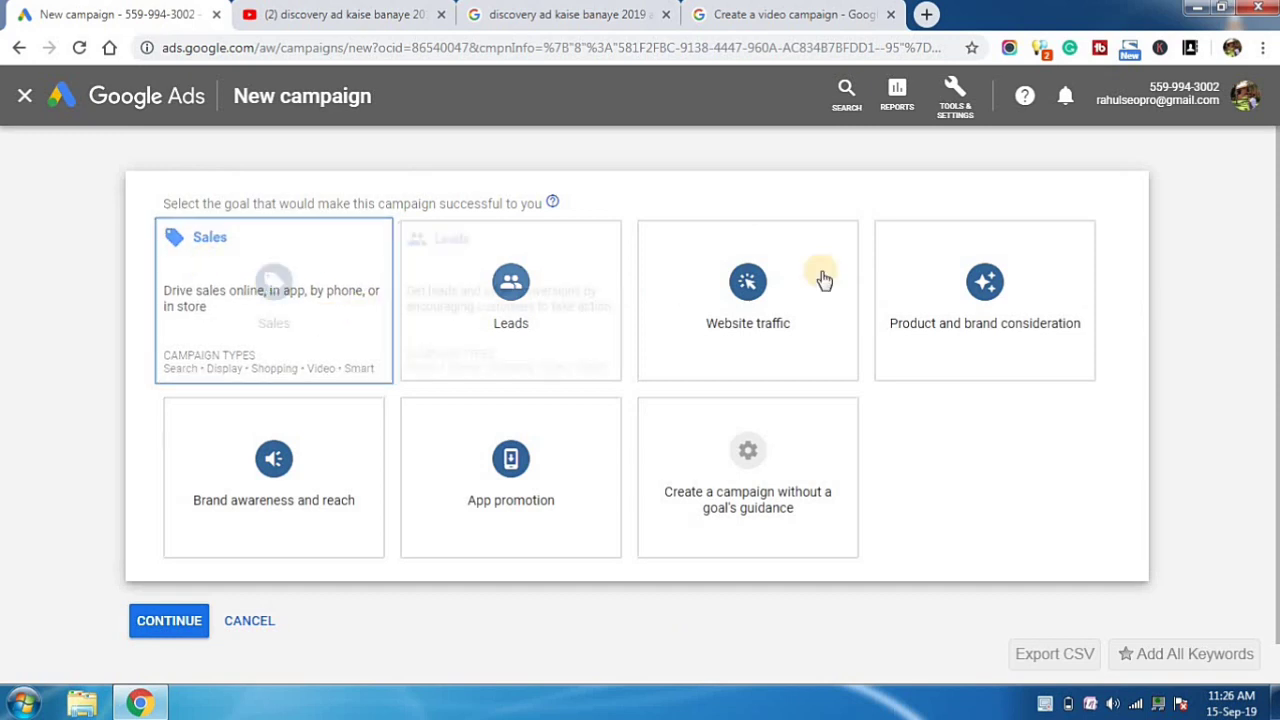
left_click(955, 312)
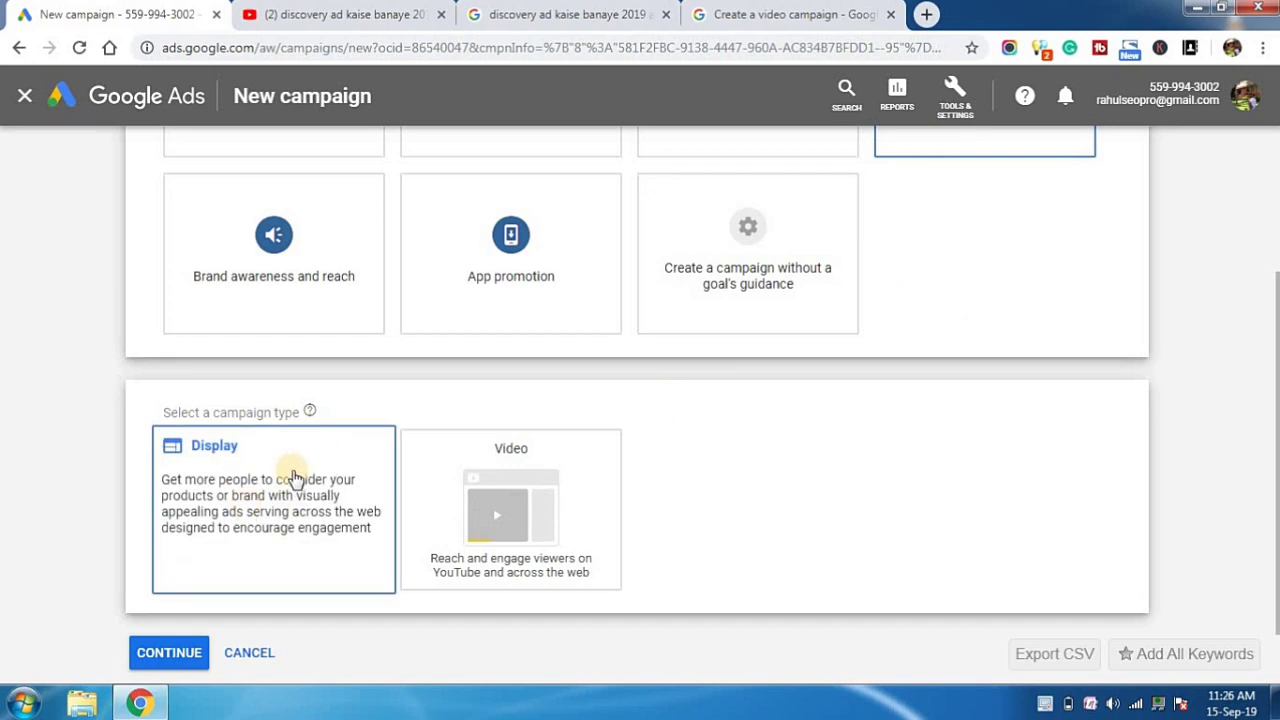
left_click(555, 476)
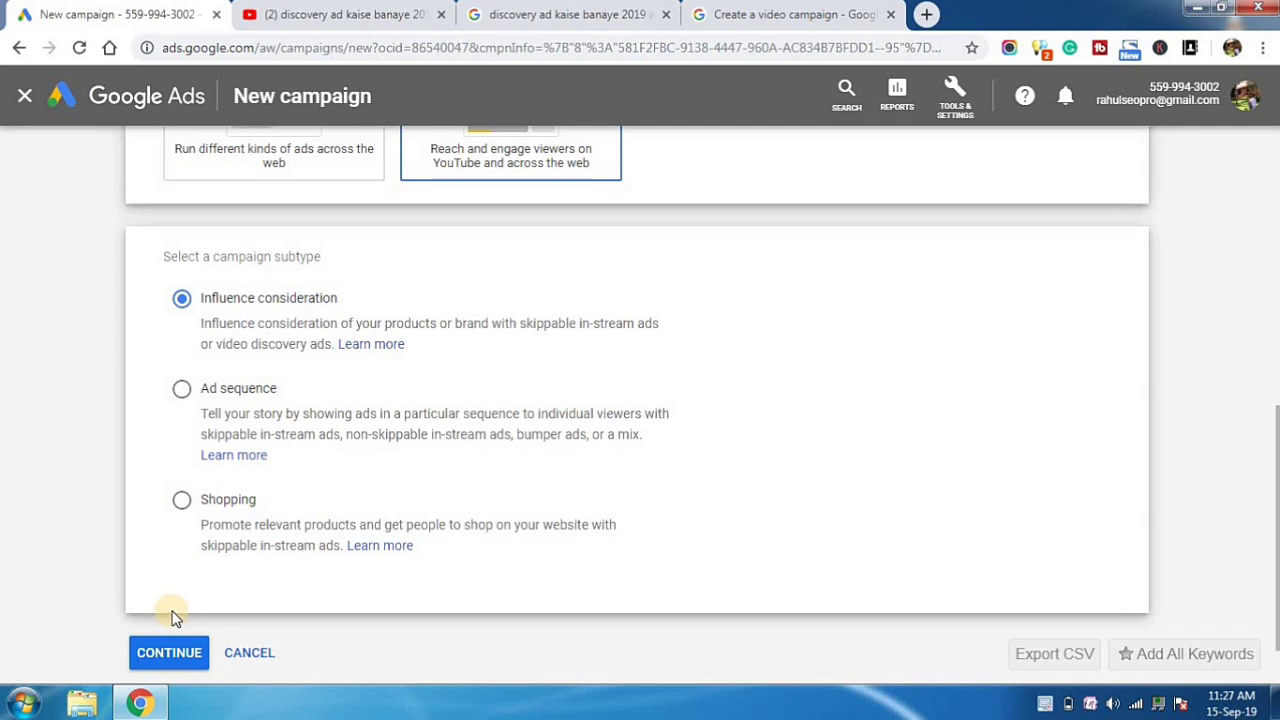
left_click(169, 656)
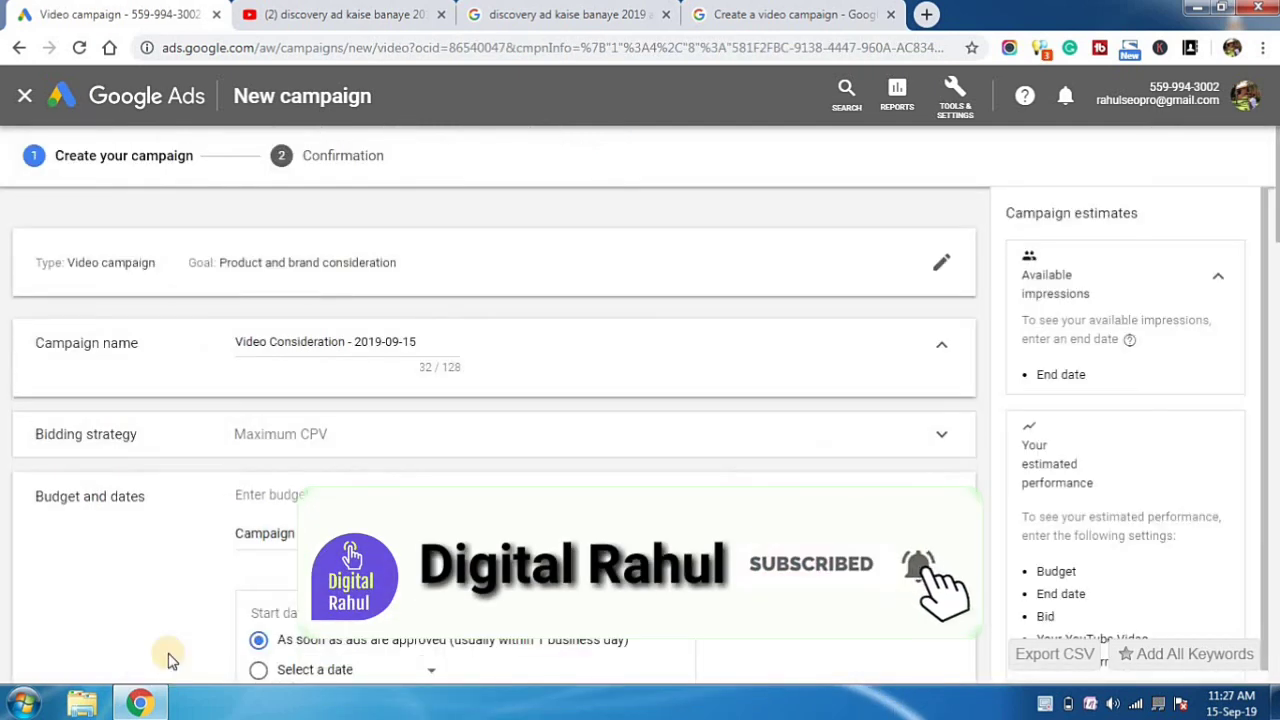
Rename the campaign to "discover ad demo - 2019-09-15".
triple_click(318, 340)
double_click(318, 340)
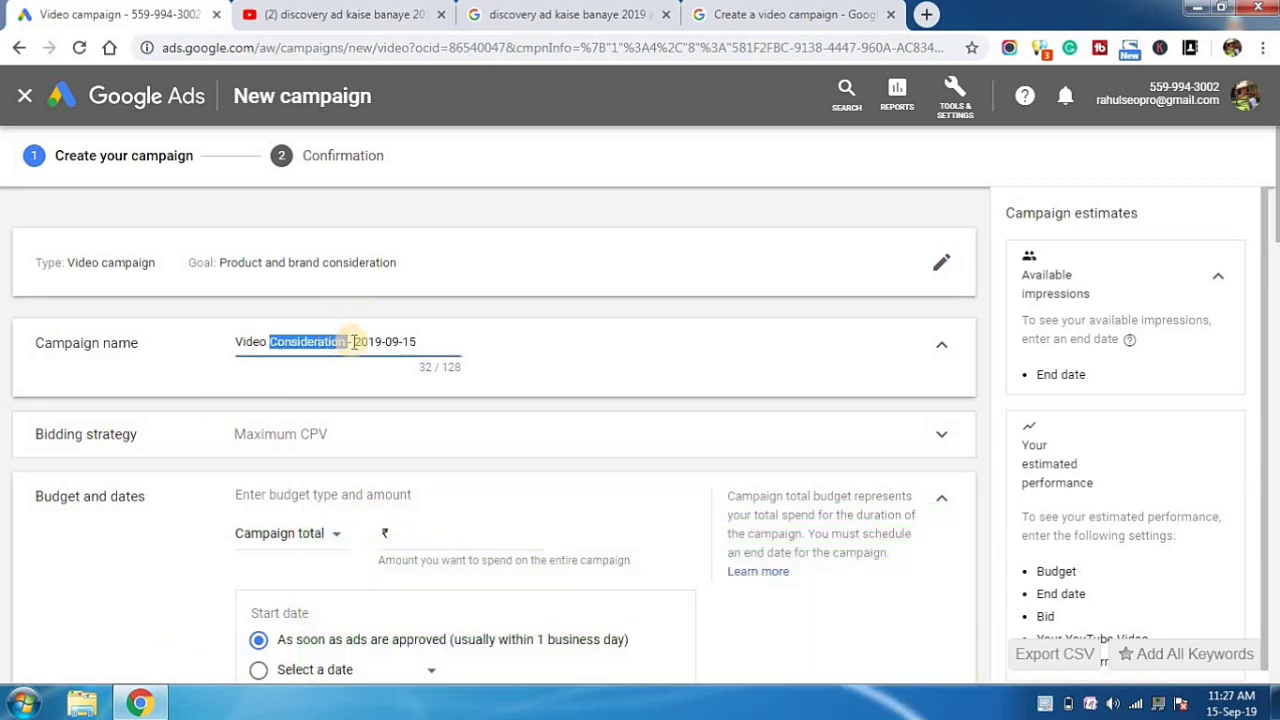
left_click(353, 342)
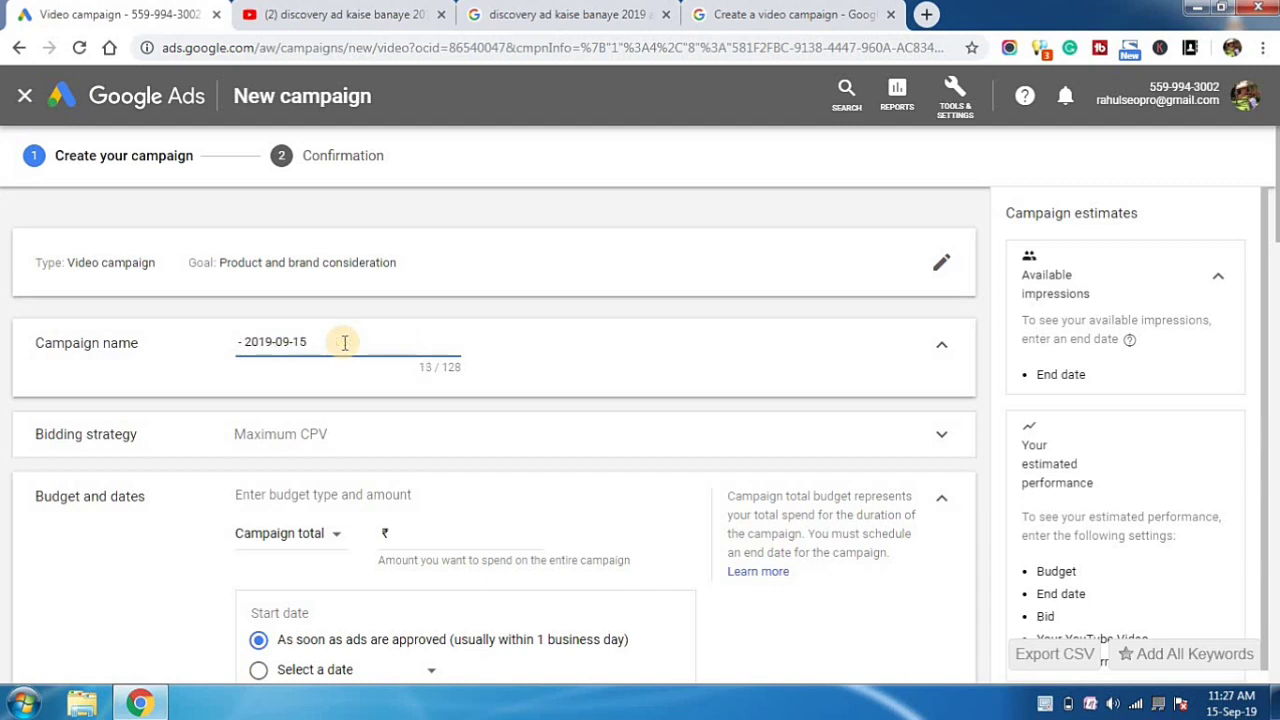
type("discover a")
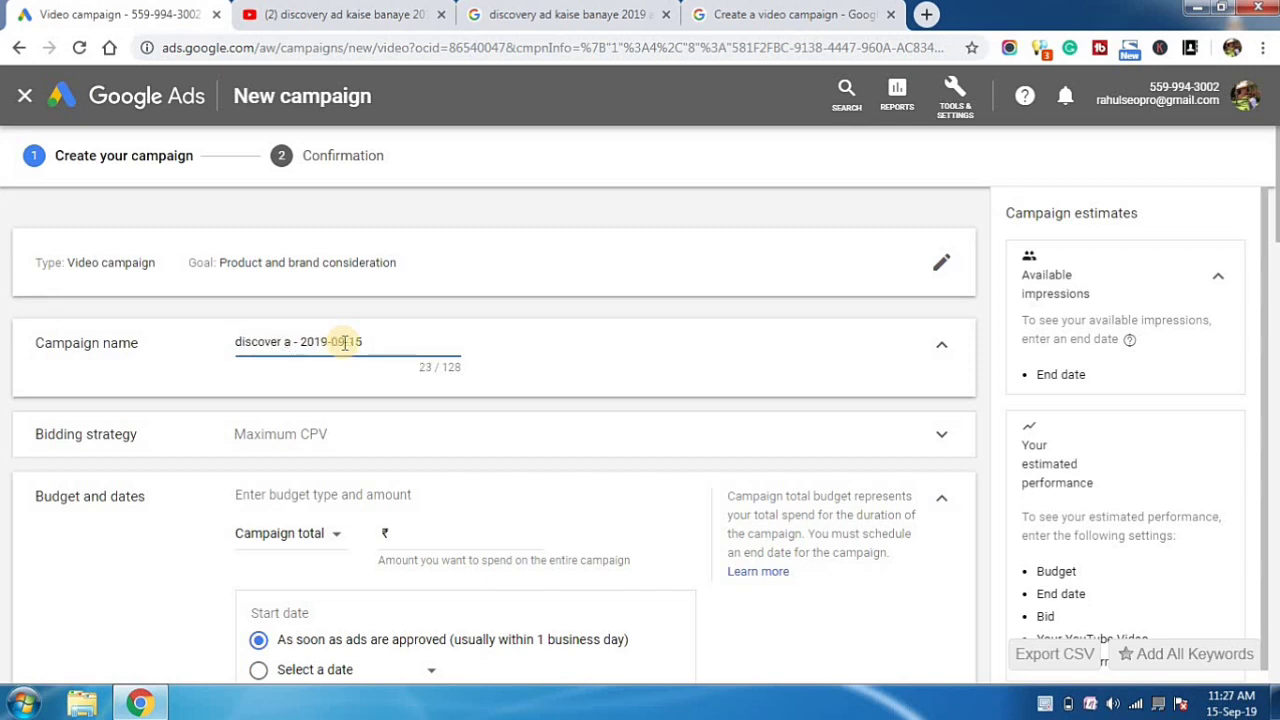
type("d demo")
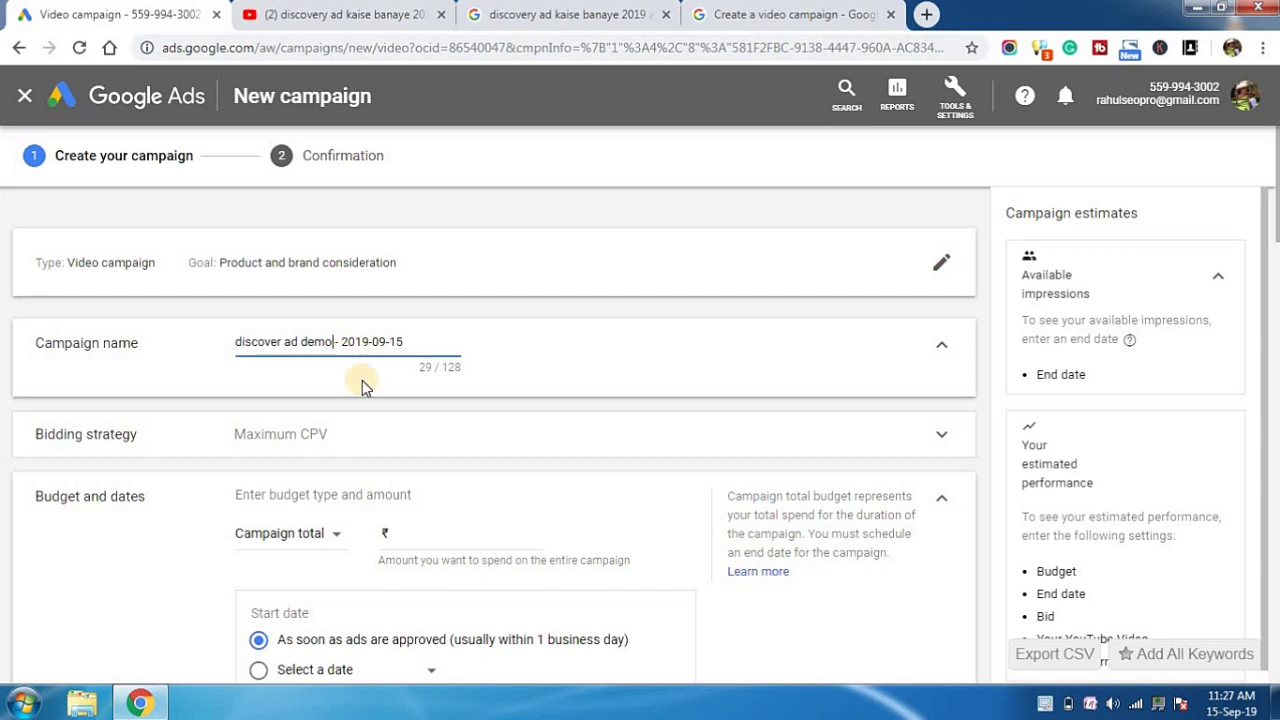
left_click(374, 406)
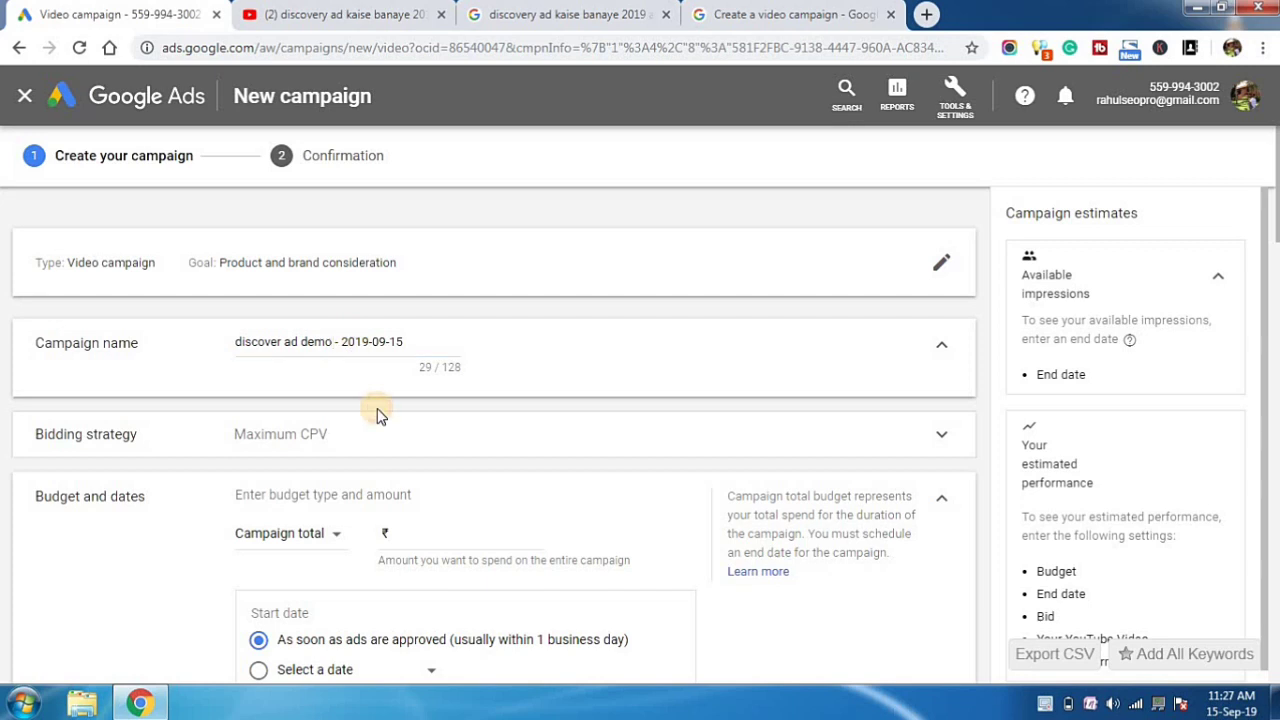
Expand the bidding strategy details and set the campaign total budget to ₹5,000.
left_click(306, 440)
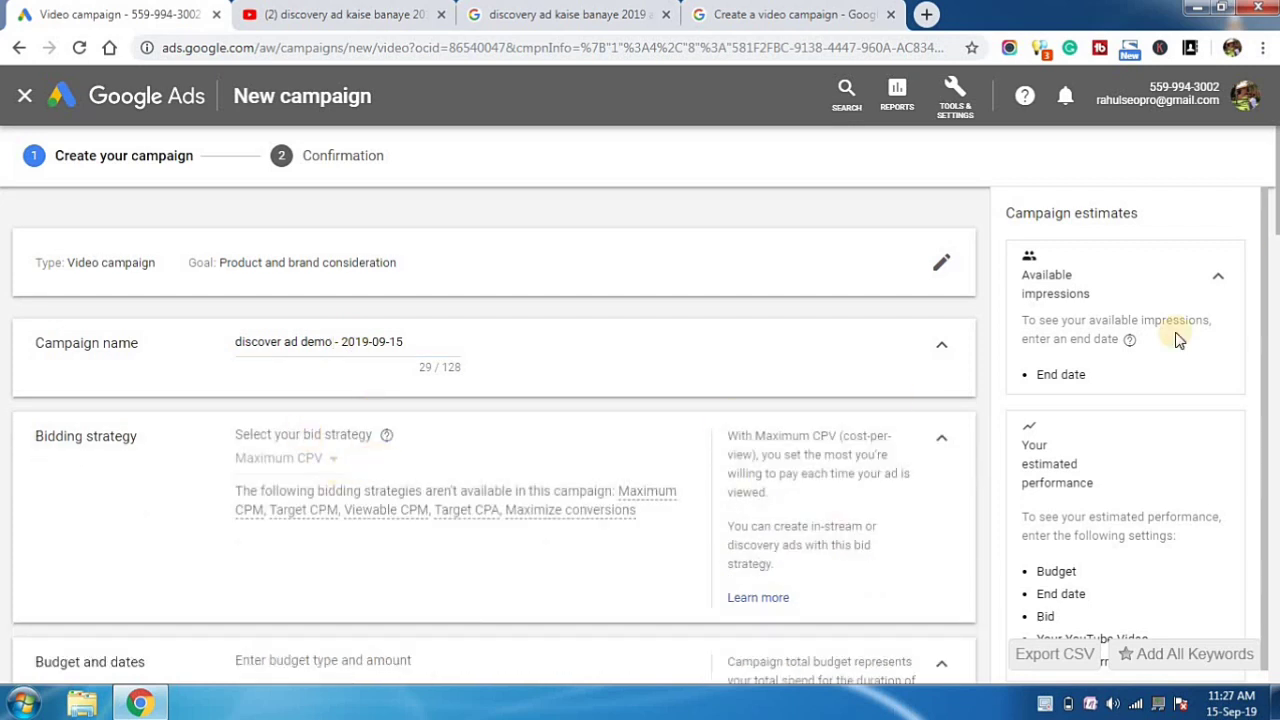
scroll(1275, 200, "down", 2)
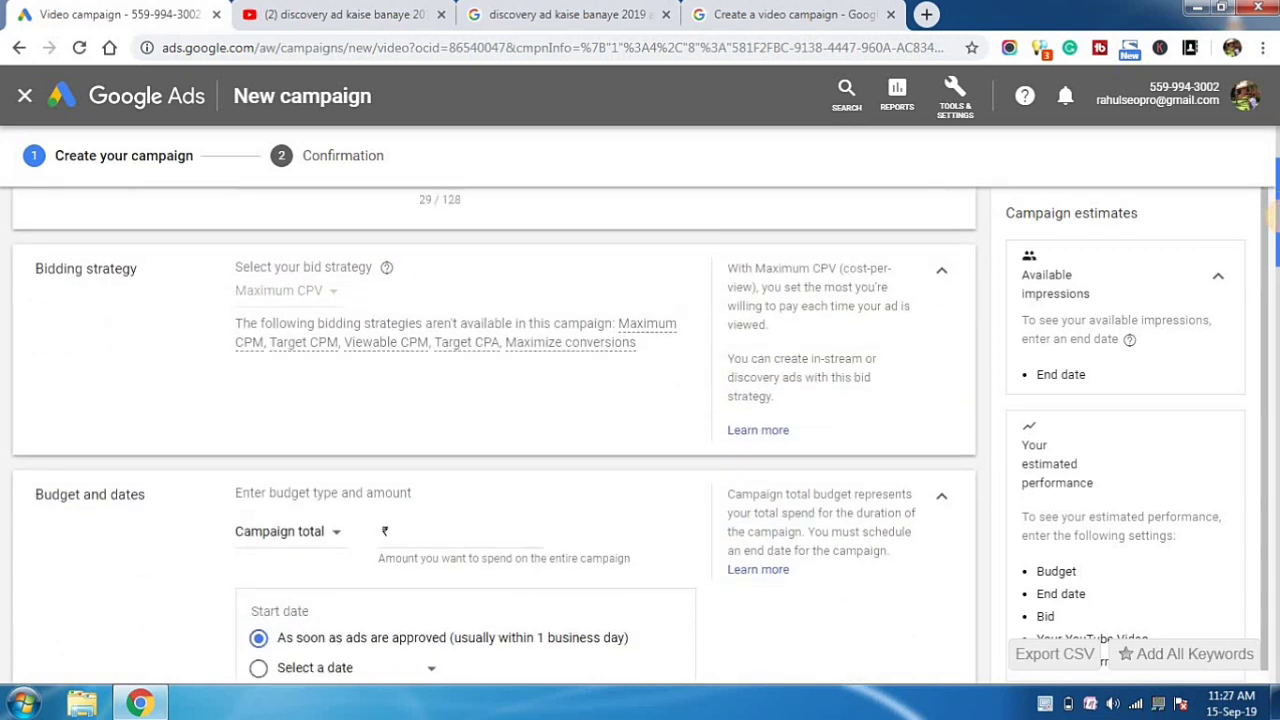
left_click(449, 545)
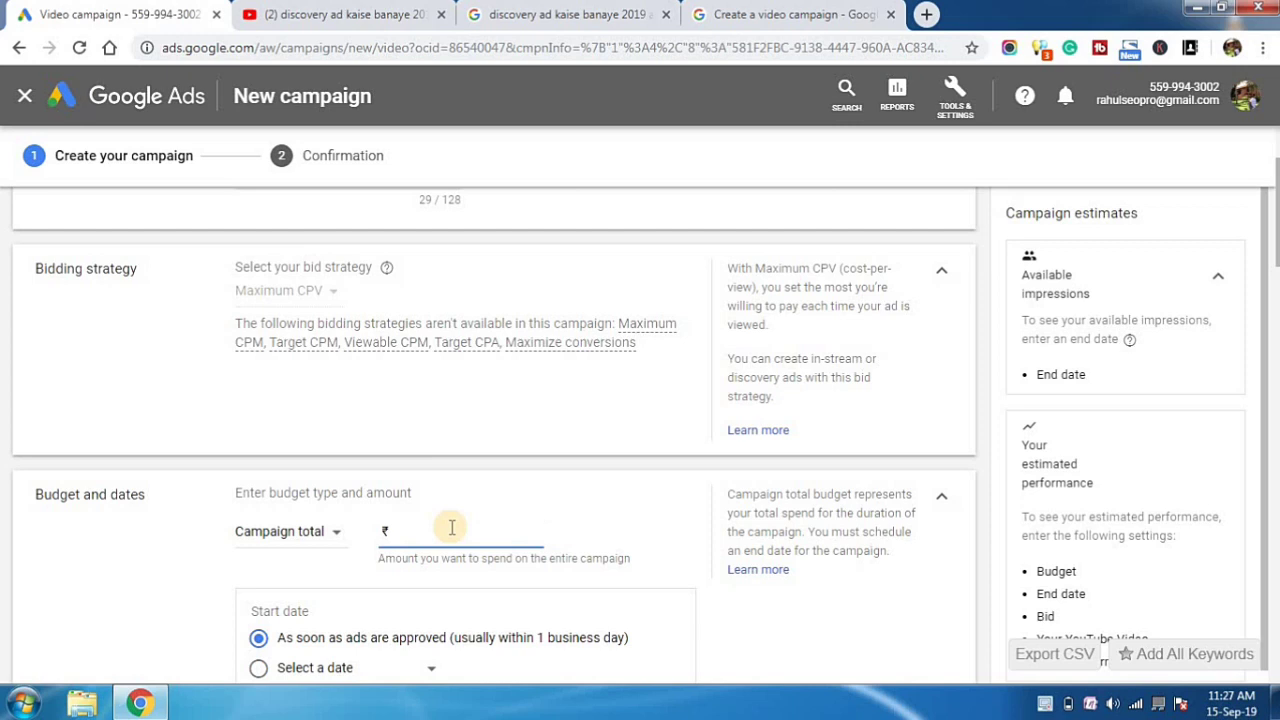
left_click(610, 532)
Set the campaign to start on Sep 15, 2019 and end on Sep 25, 2019.
scroll(1272, 222, "down", 3)
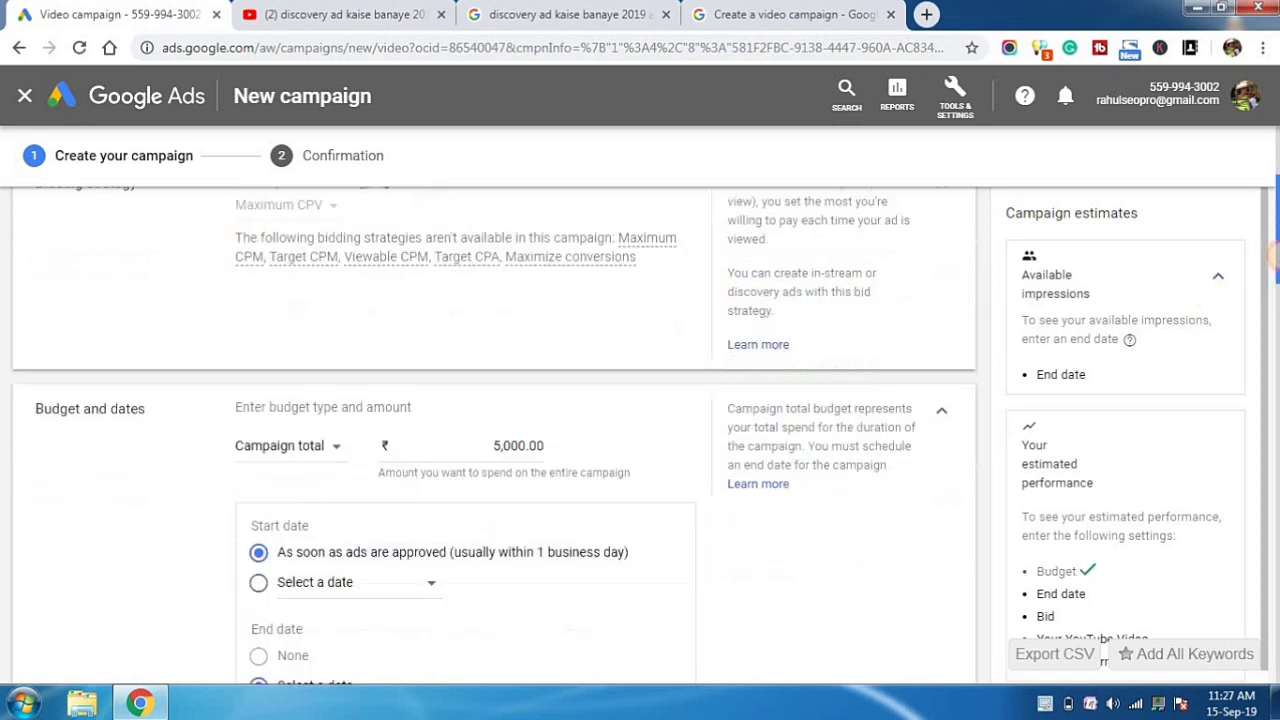
left_click(410, 383)
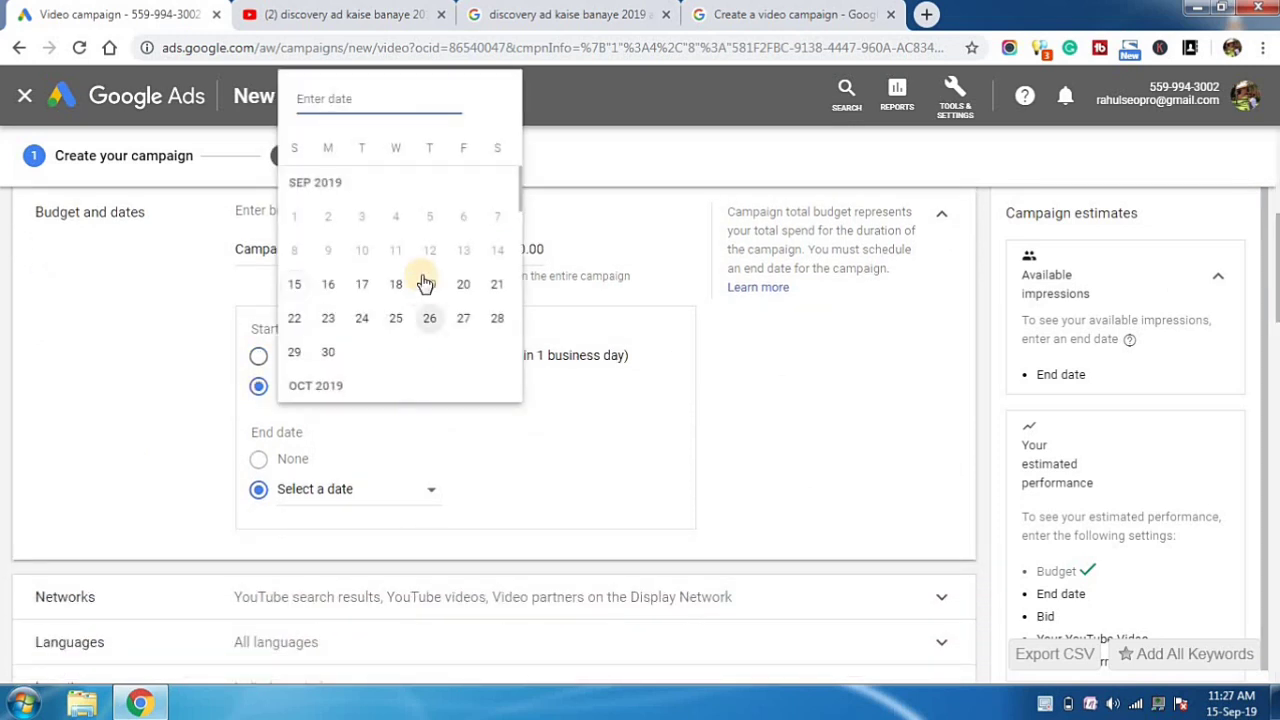
left_click(294, 286)
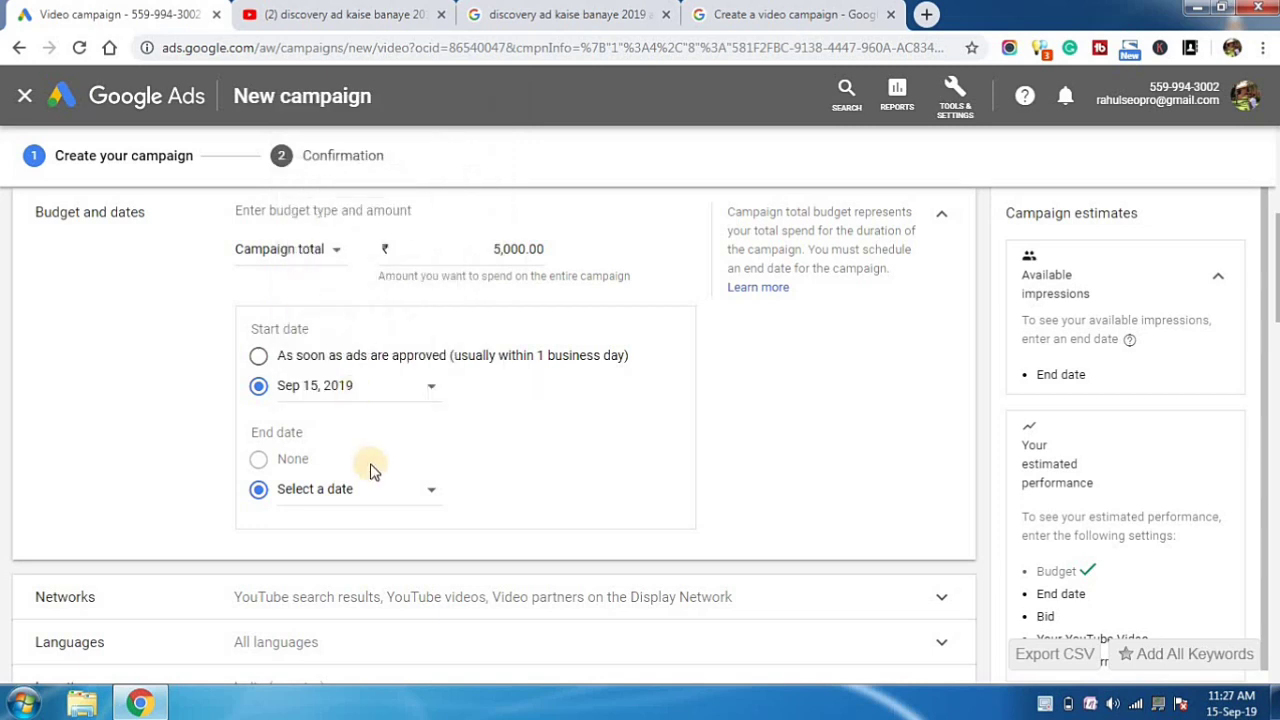
left_click(341, 498)
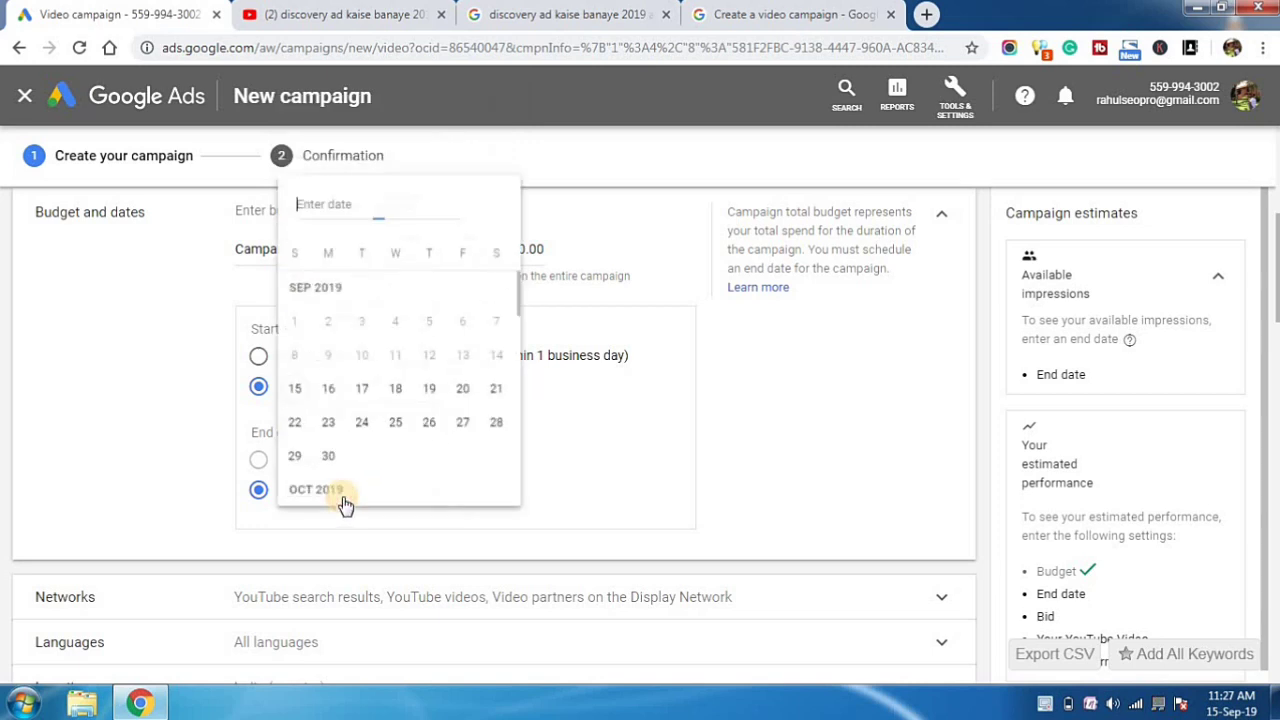
left_click(396, 423)
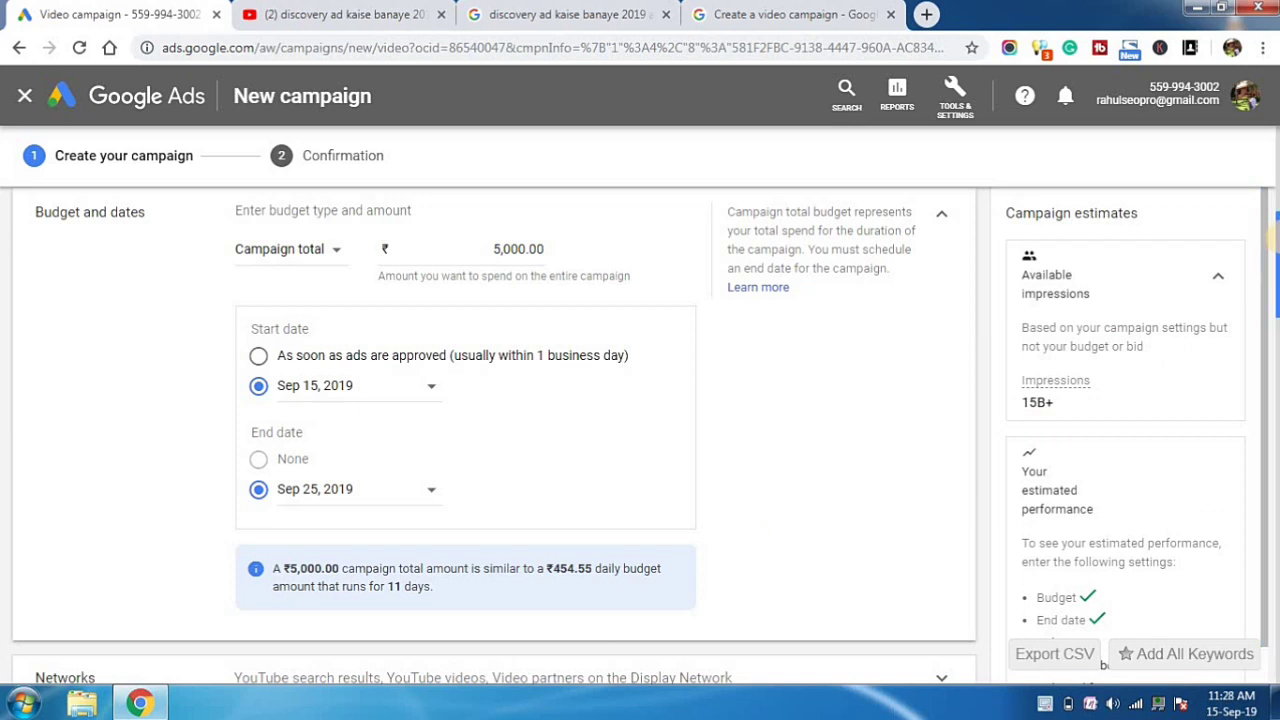
Expand the Networks settings and review where the ads can appear.
scroll(490, 430, "down", 2)
left_click_drag(1275, 270, 1275, 319)
scroll(1275, 315, "up", 2)
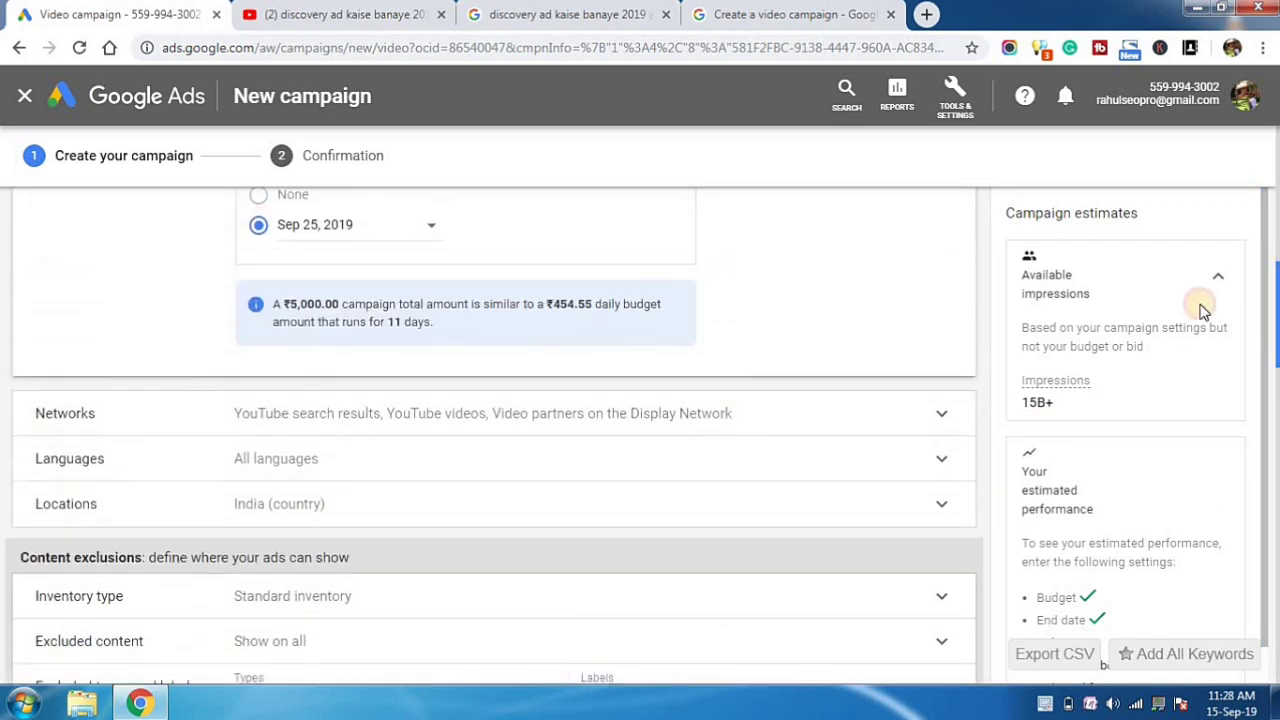
left_click(644, 410)
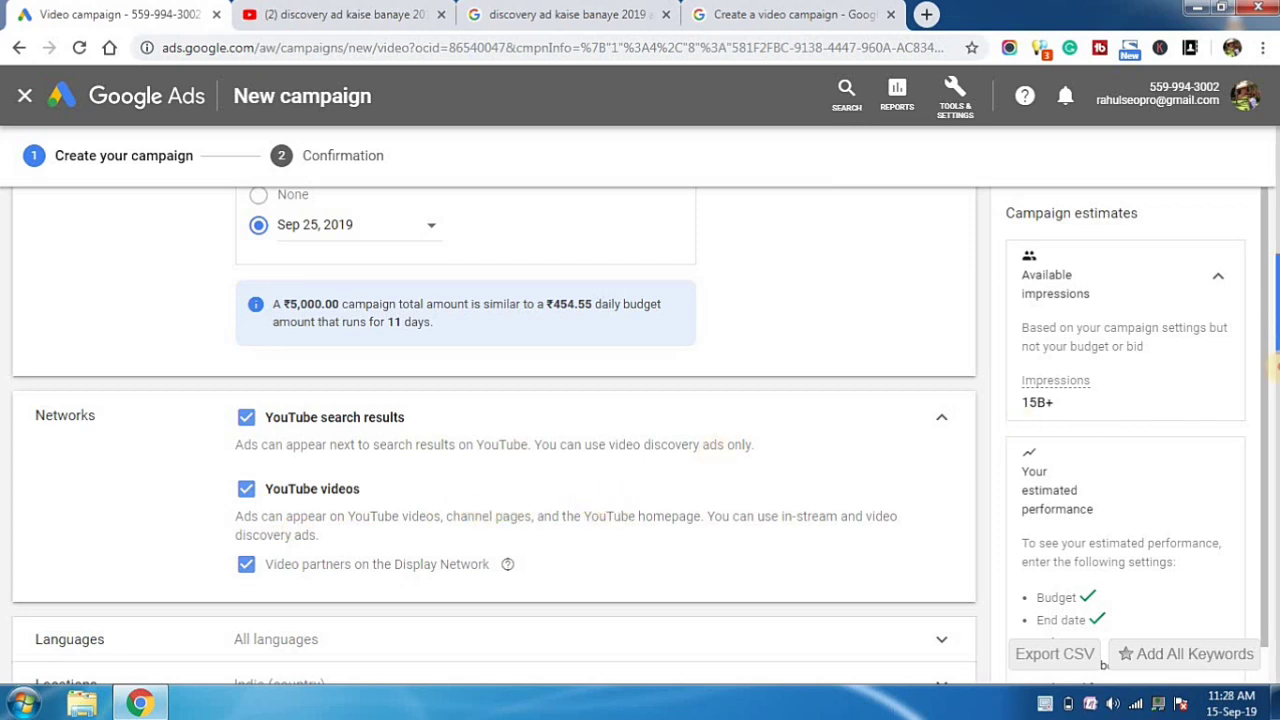
scroll(636, 323, "down", 3)
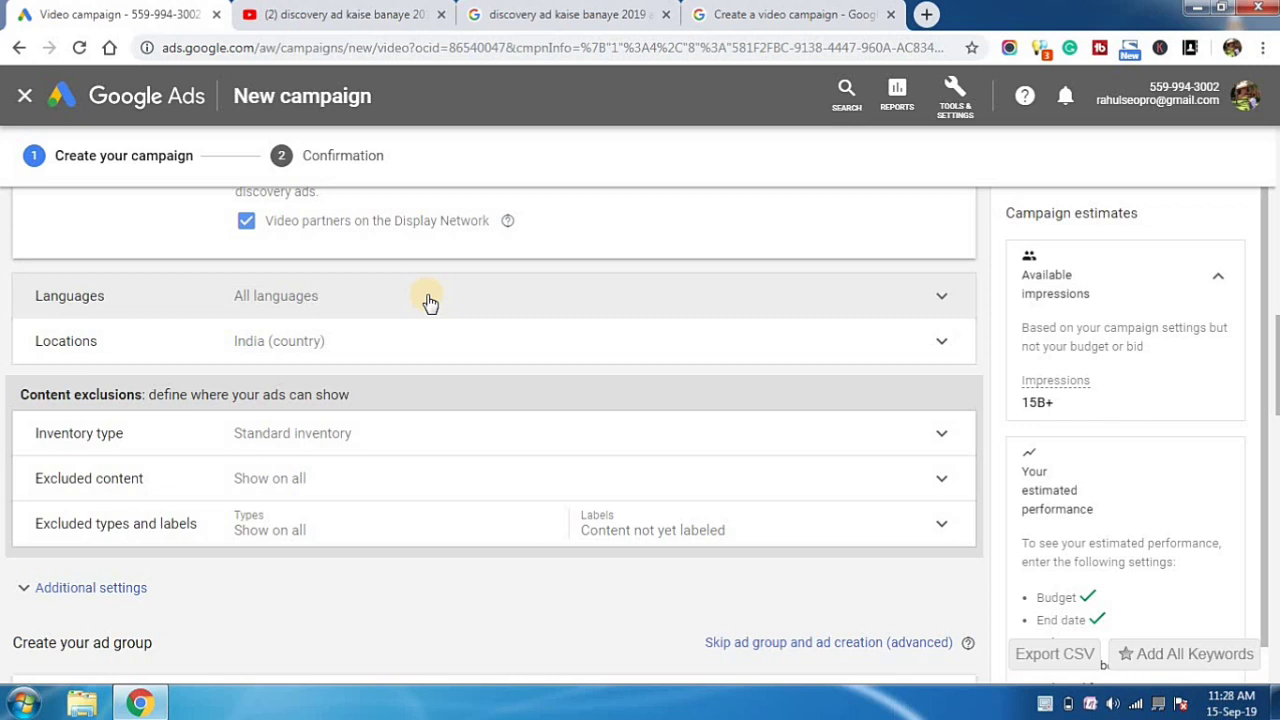
right_click(1040, 706)
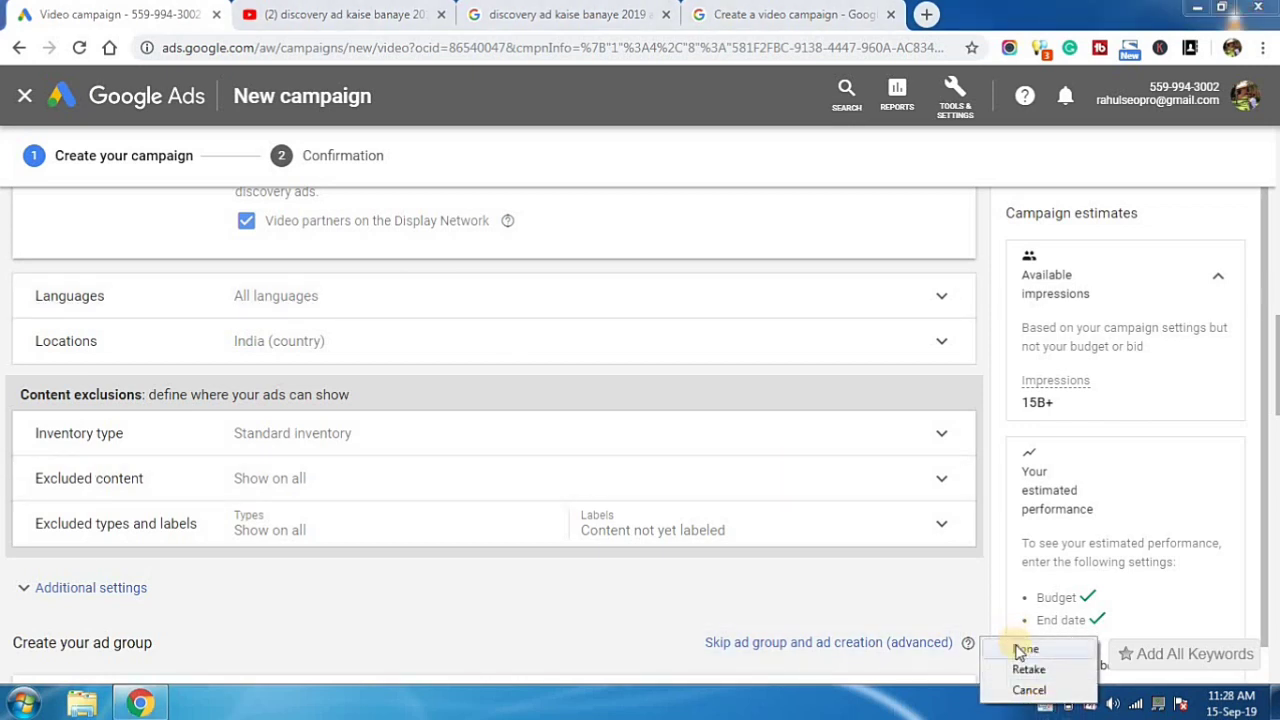
left_click(1020, 644)
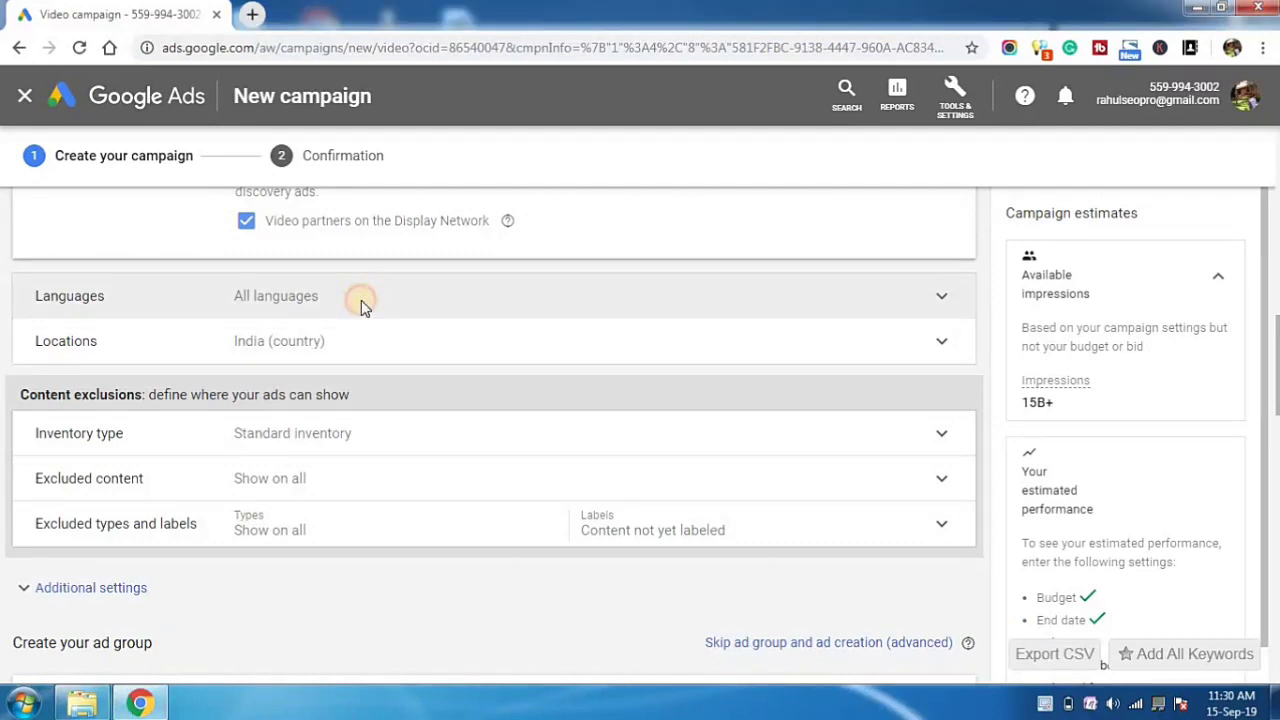
Add English to the campaign's customer languages.
left_click(363, 304)
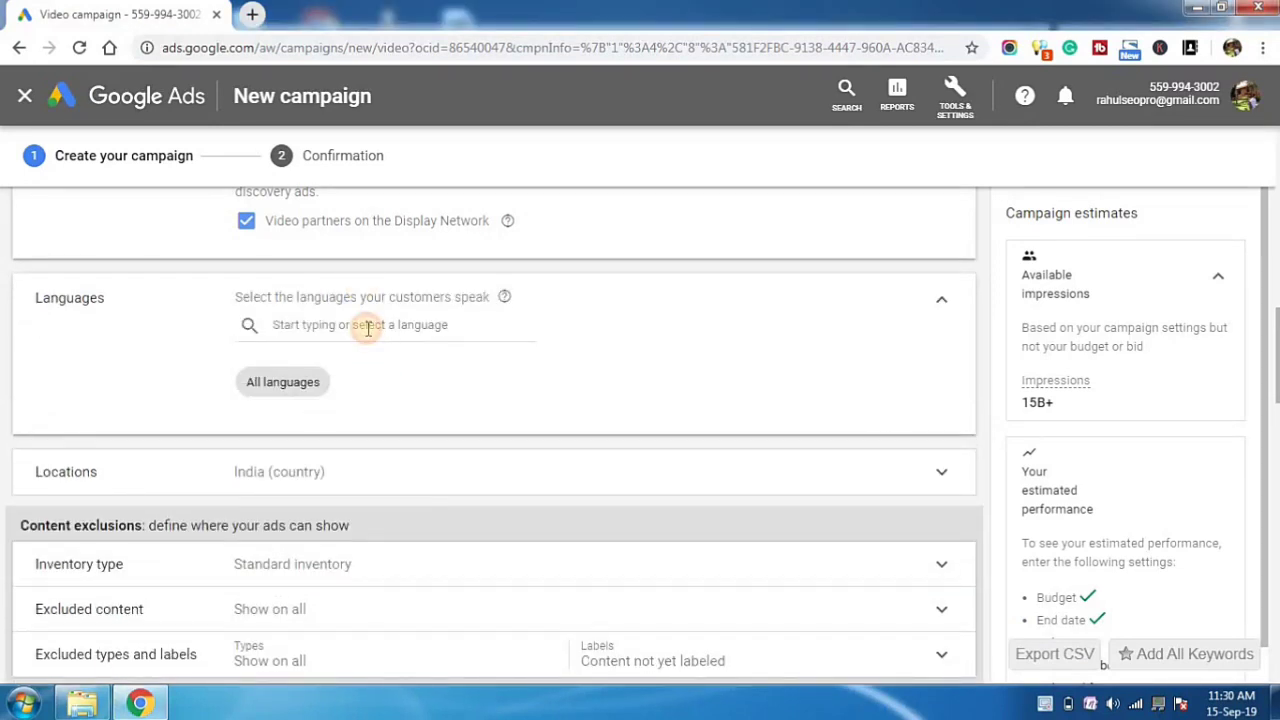
left_click(368, 327)
type("engl")
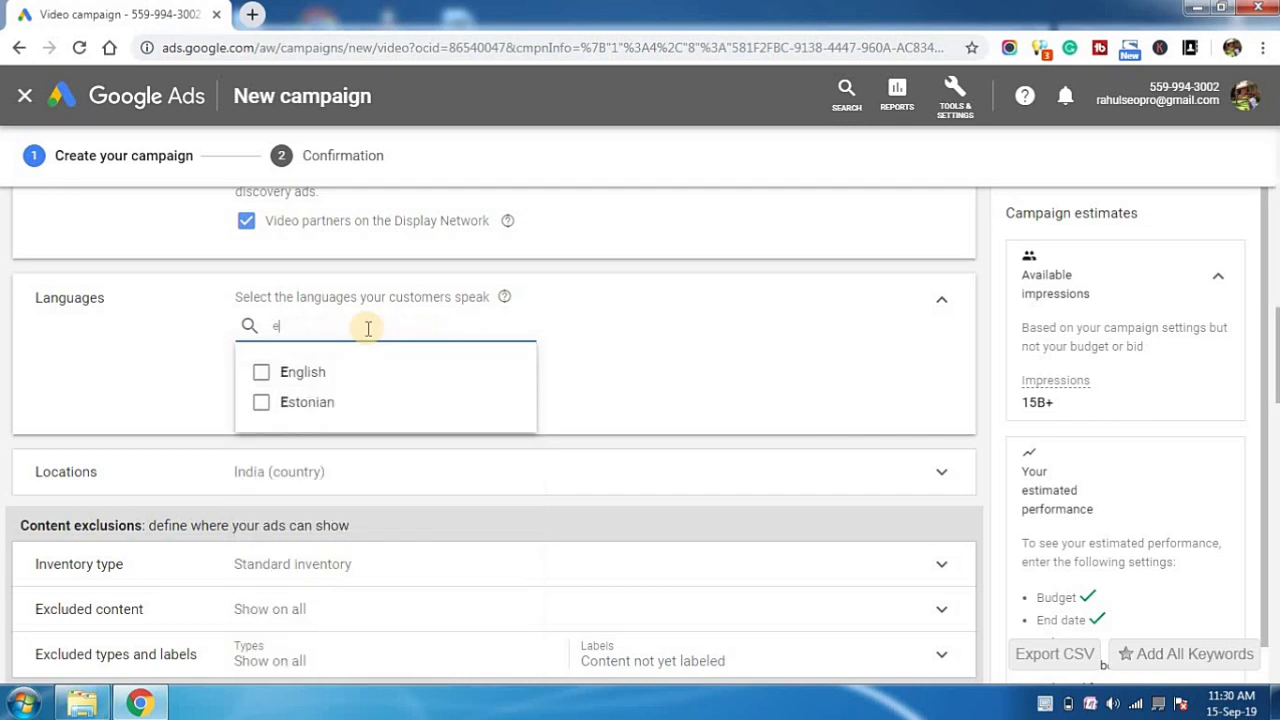
left_click(341, 373)
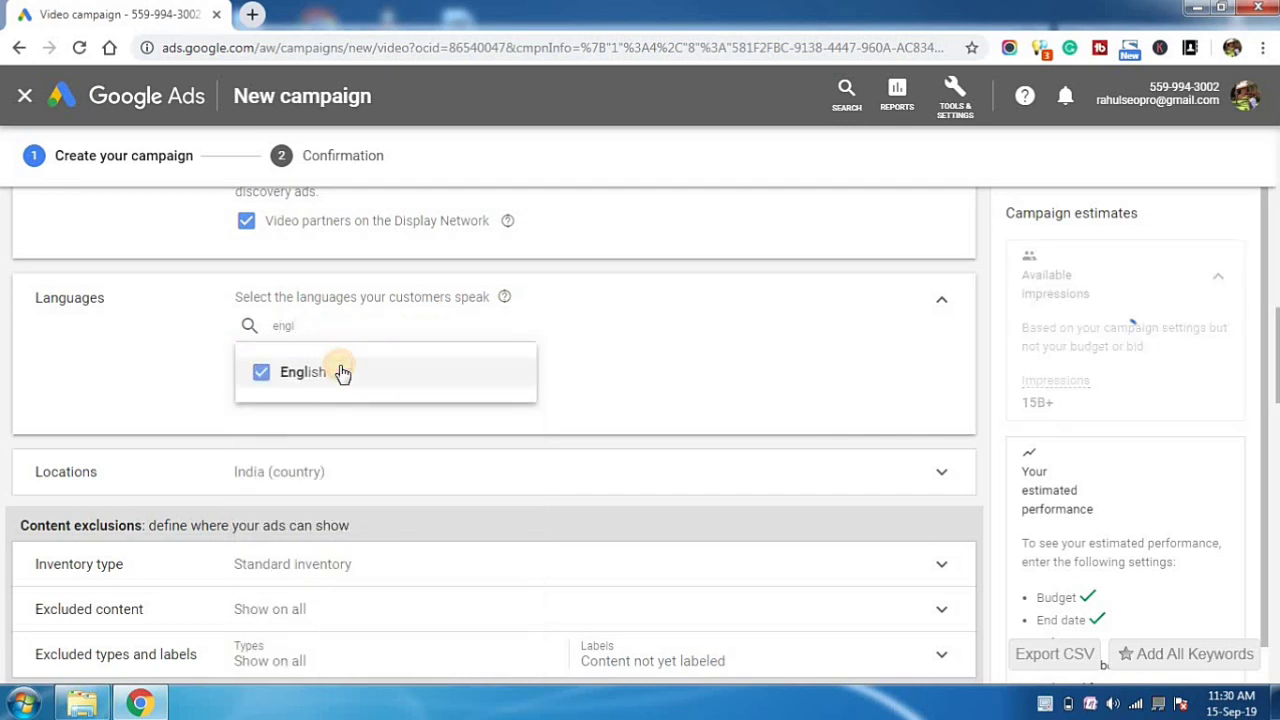
Add Hindi as a second customer language and close the language list.
left_click(370, 340)
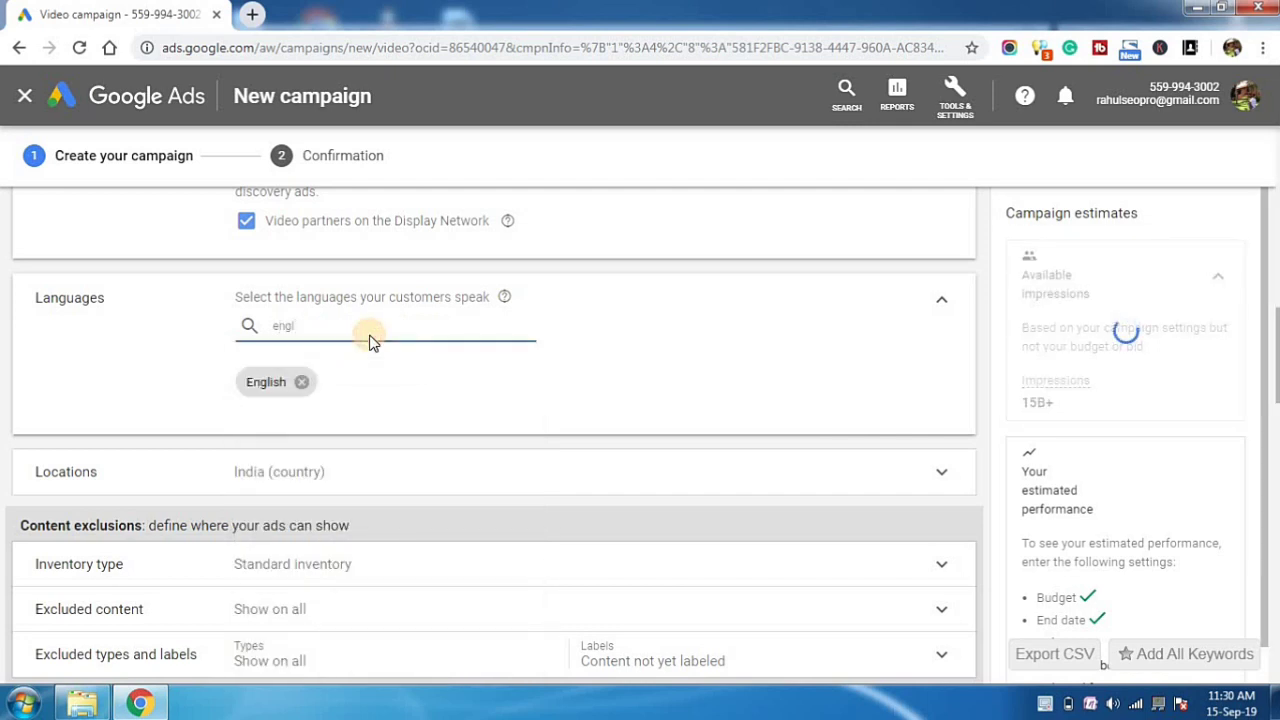
key("BackSpace")
key("BackSpace")
key("BackSpace")
key("BackSpace")
type("hindi")
left_click(336, 372)
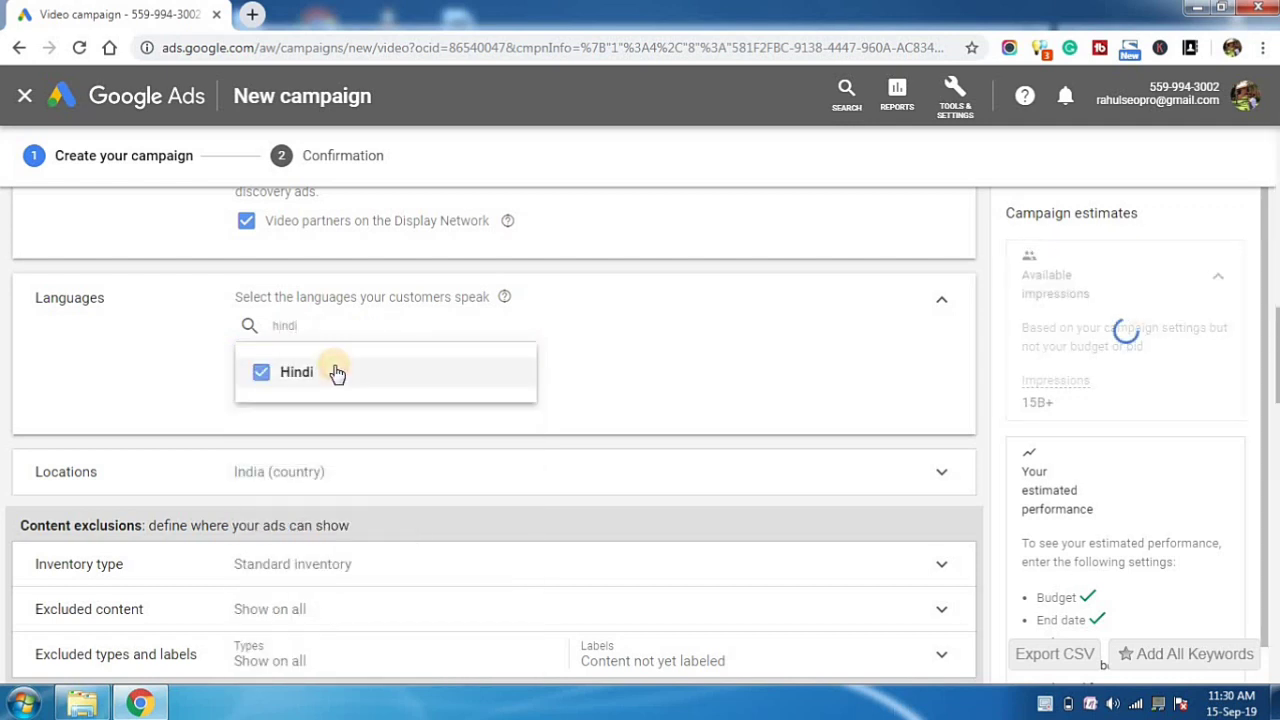
left_click(851, 352)
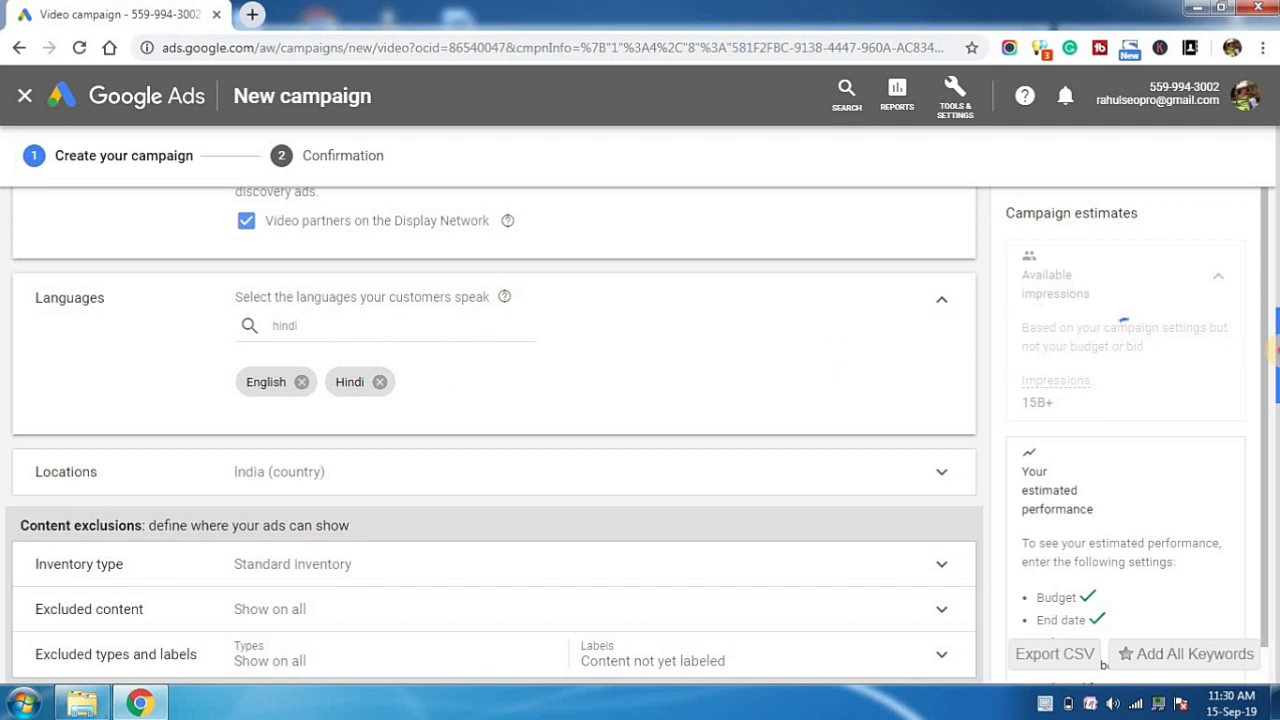
Expand the Keywords targeting settings in the ad group's Content section.
scroll(494, 436, "down", 3)
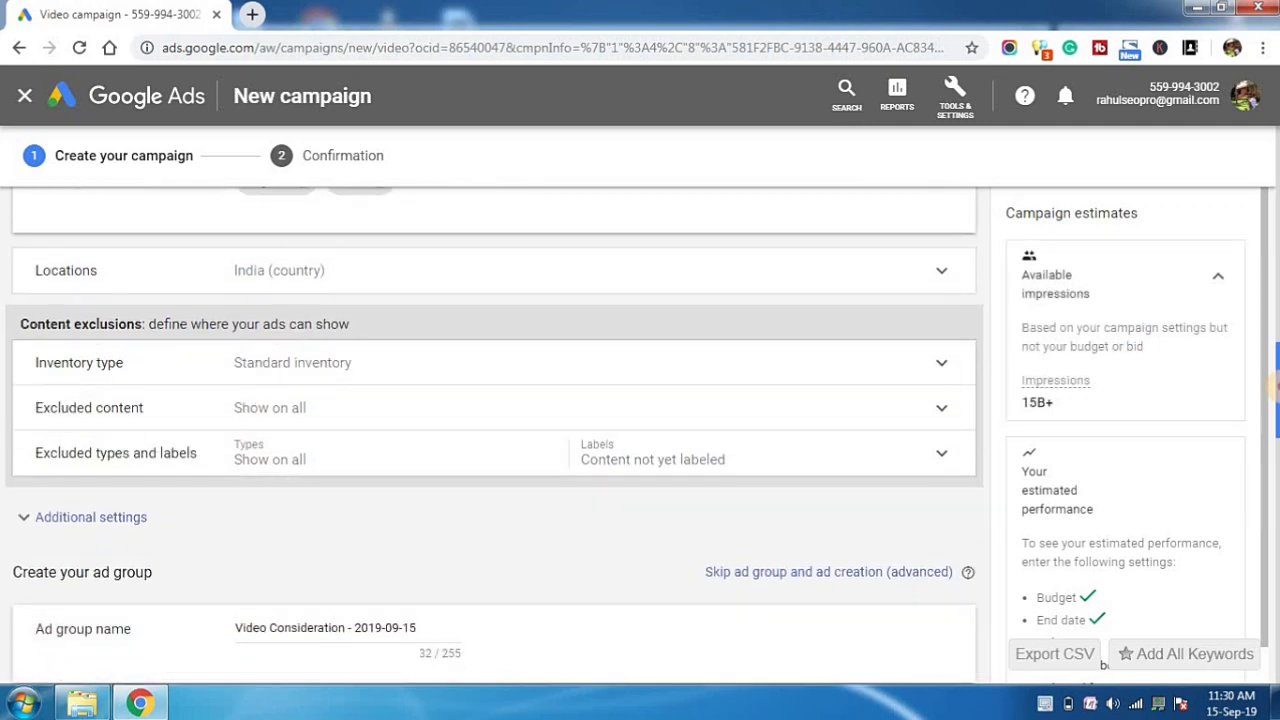
scroll(725, 372, "down", 2)
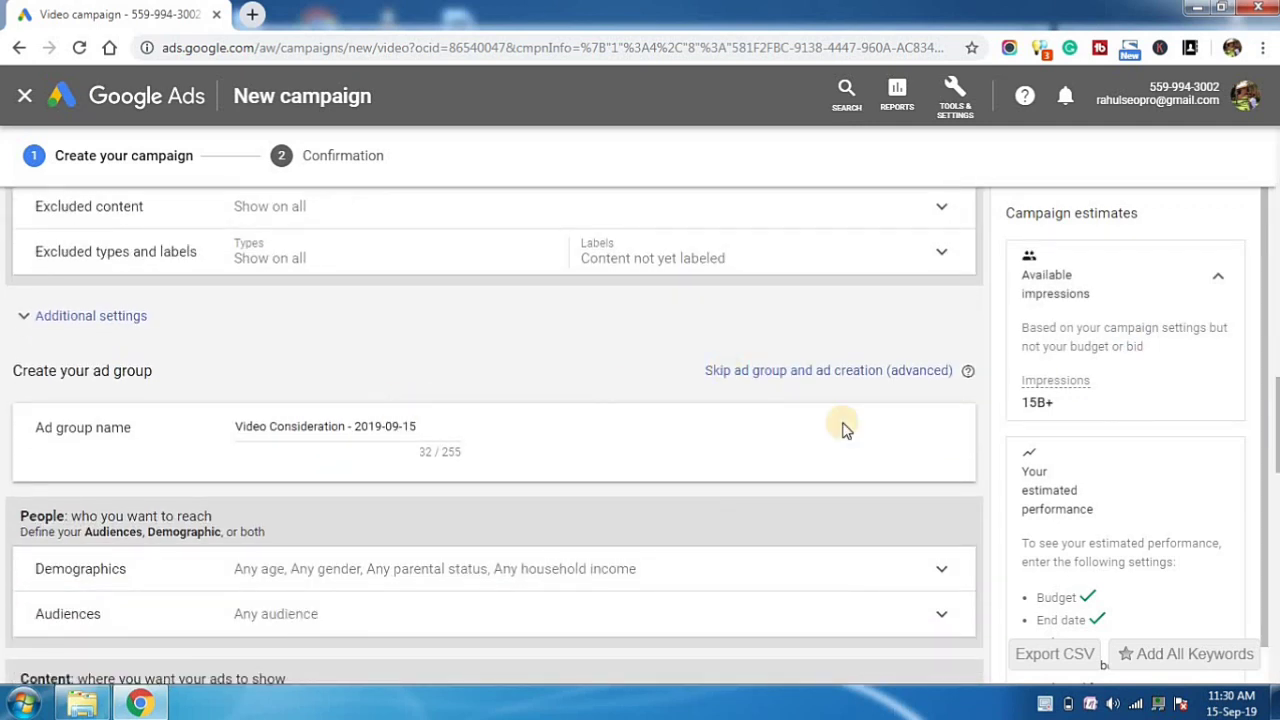
left_click_drag(1273, 434, 1273, 501)
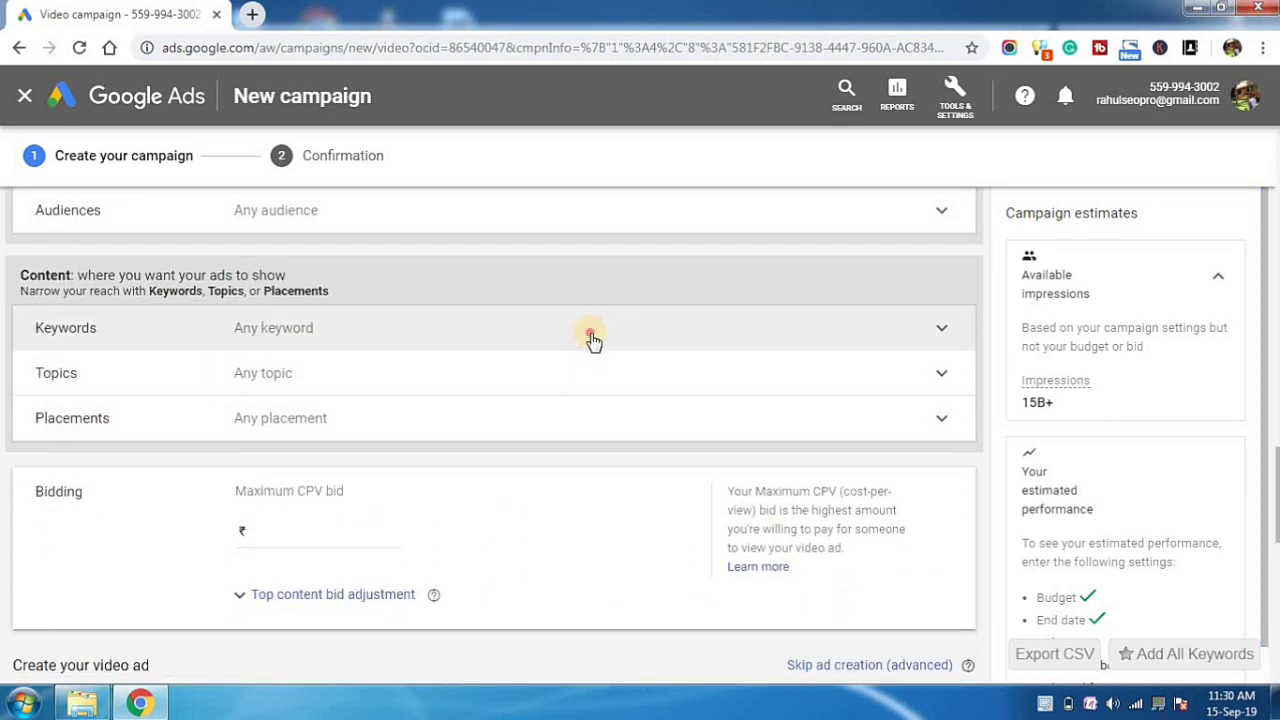
left_click(592, 337)
left_click(297, 420)
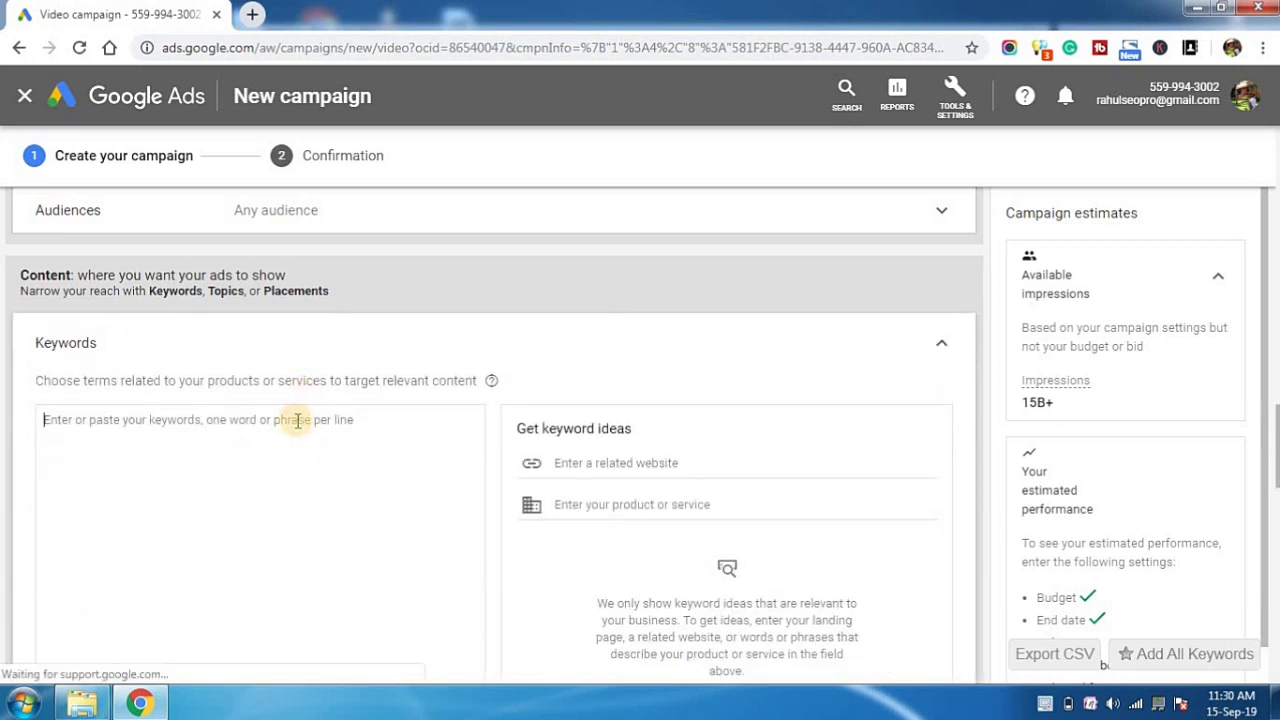
type("ke")
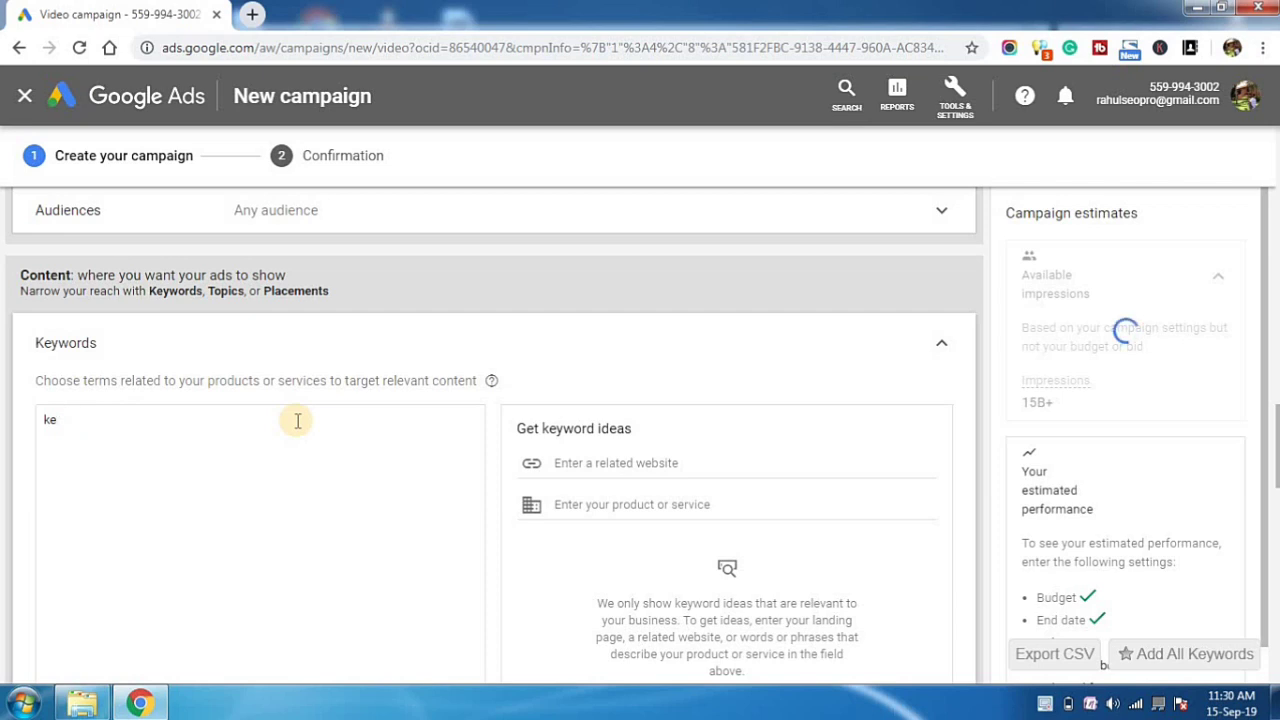
key("BackSpace")
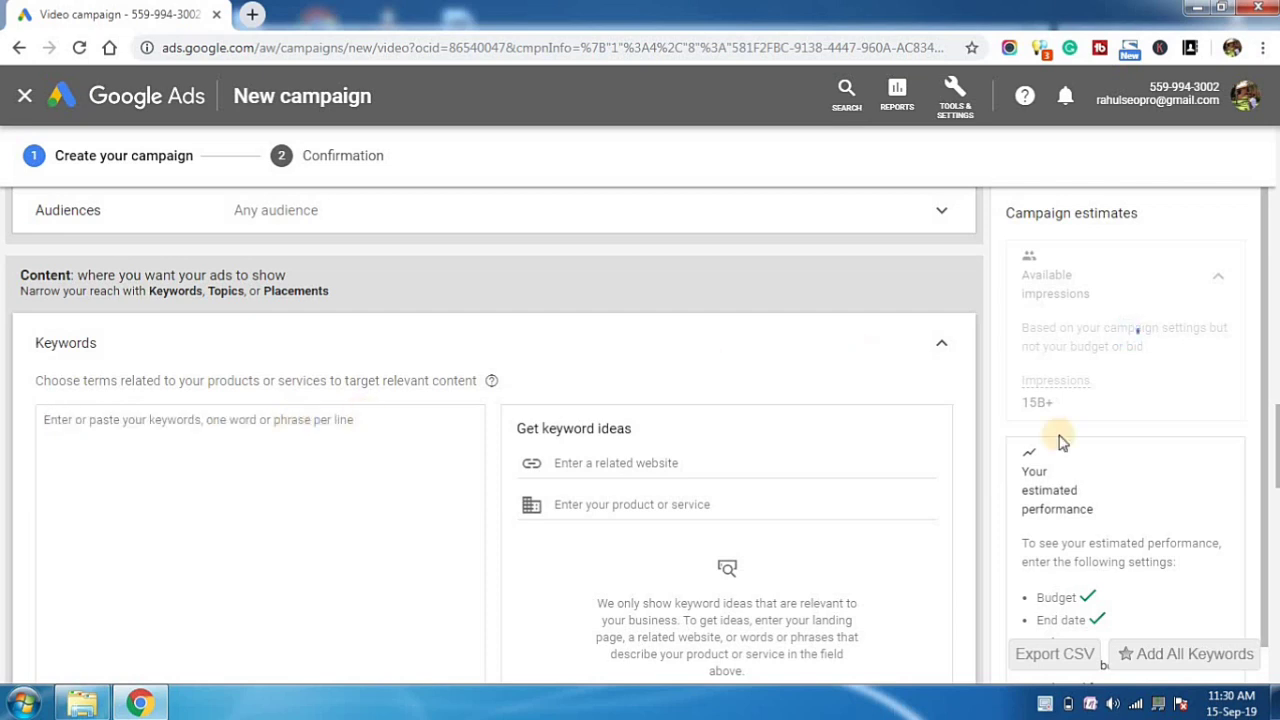
Expand the Topics and Placements targeting settings of the ad group and review their options.
left_click_drag(1276, 430, 1276, 496)
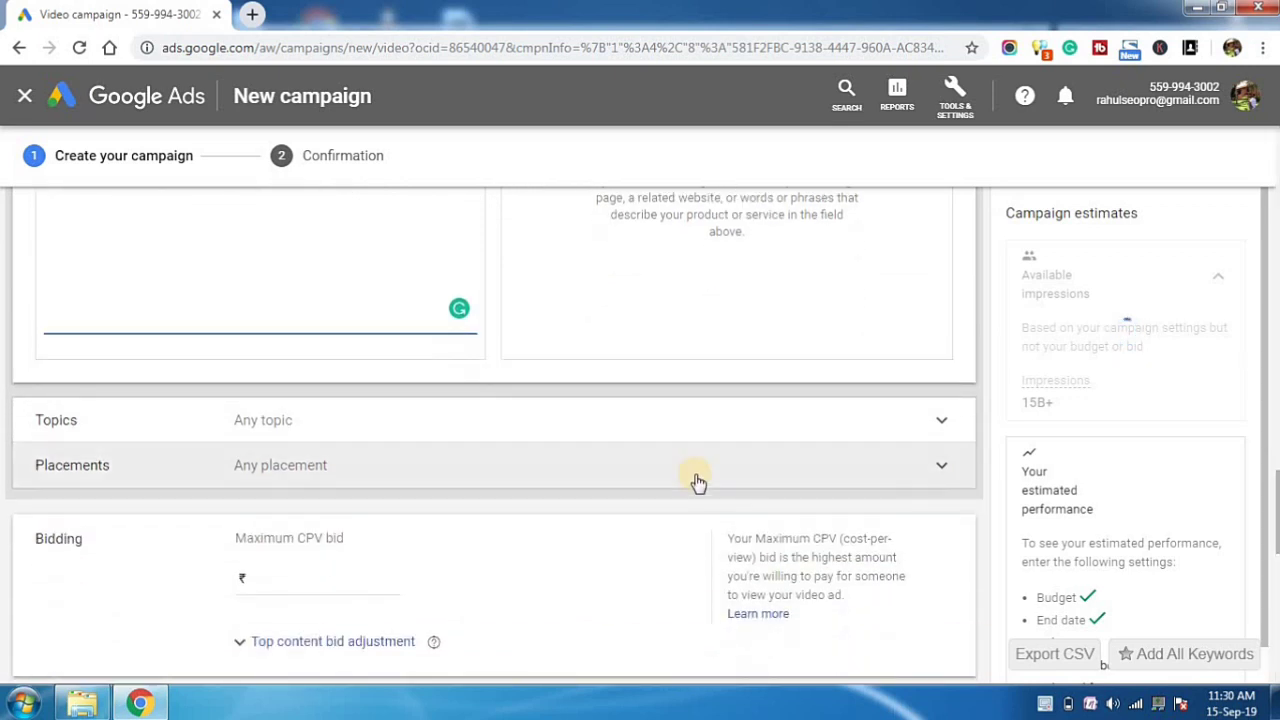
left_click(615, 428)
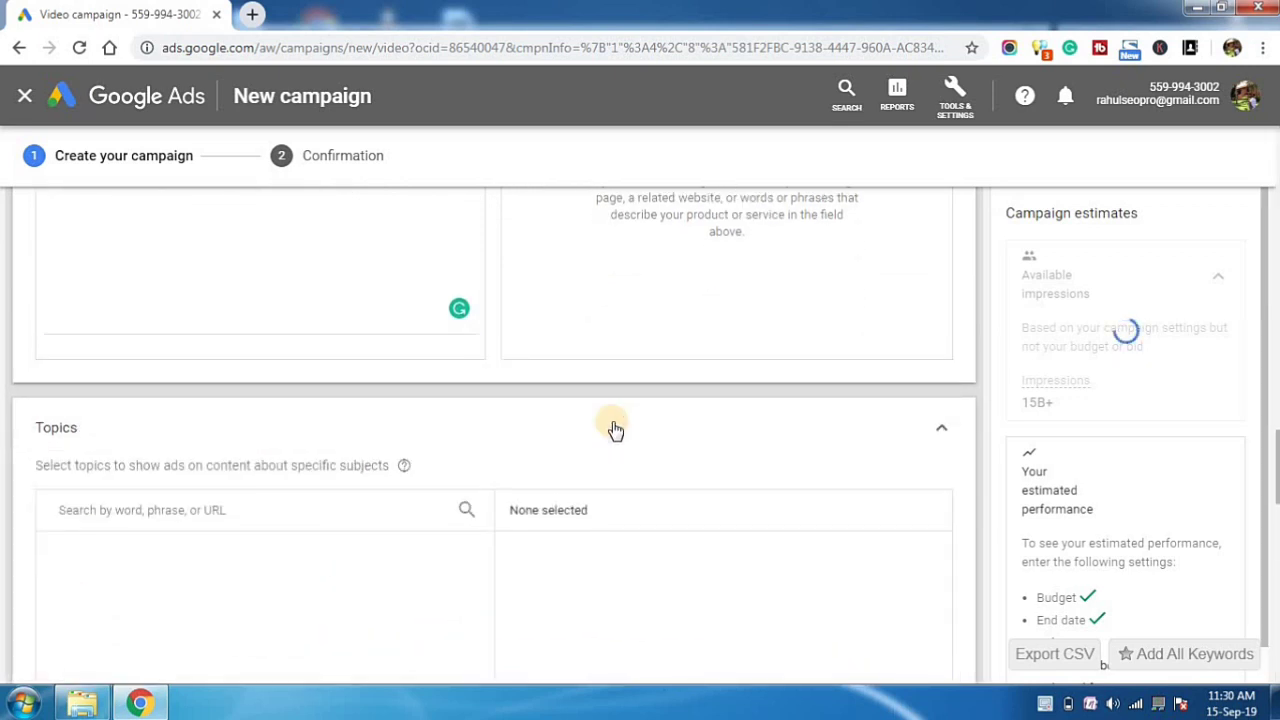
left_click_drag(1276, 440, 1276, 475)
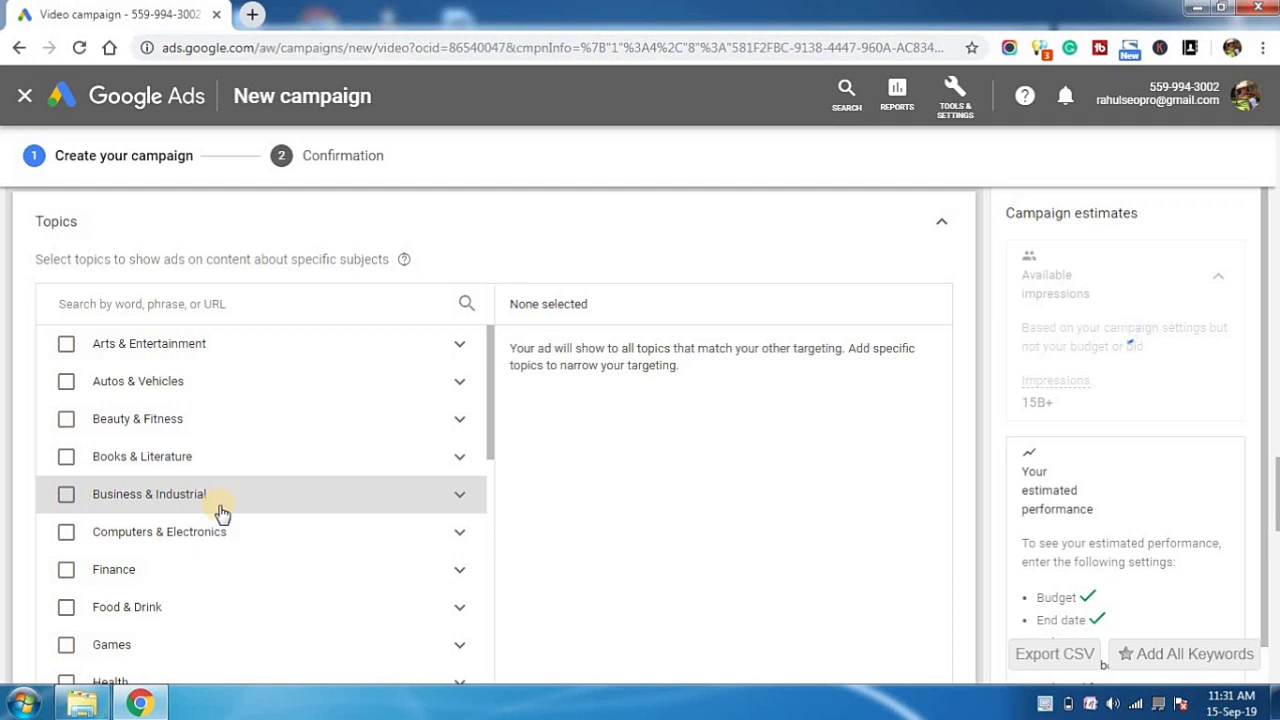
left_click_drag(1275, 490, 1275, 540)
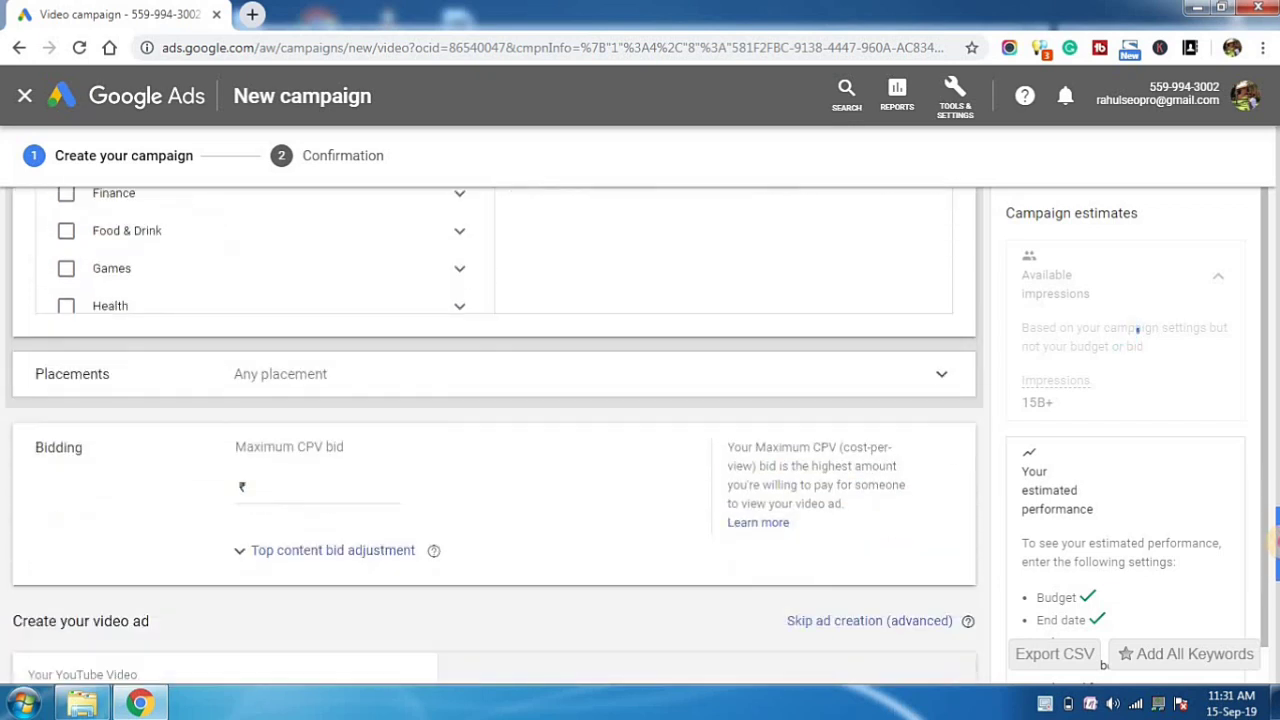
left_click(670, 386)
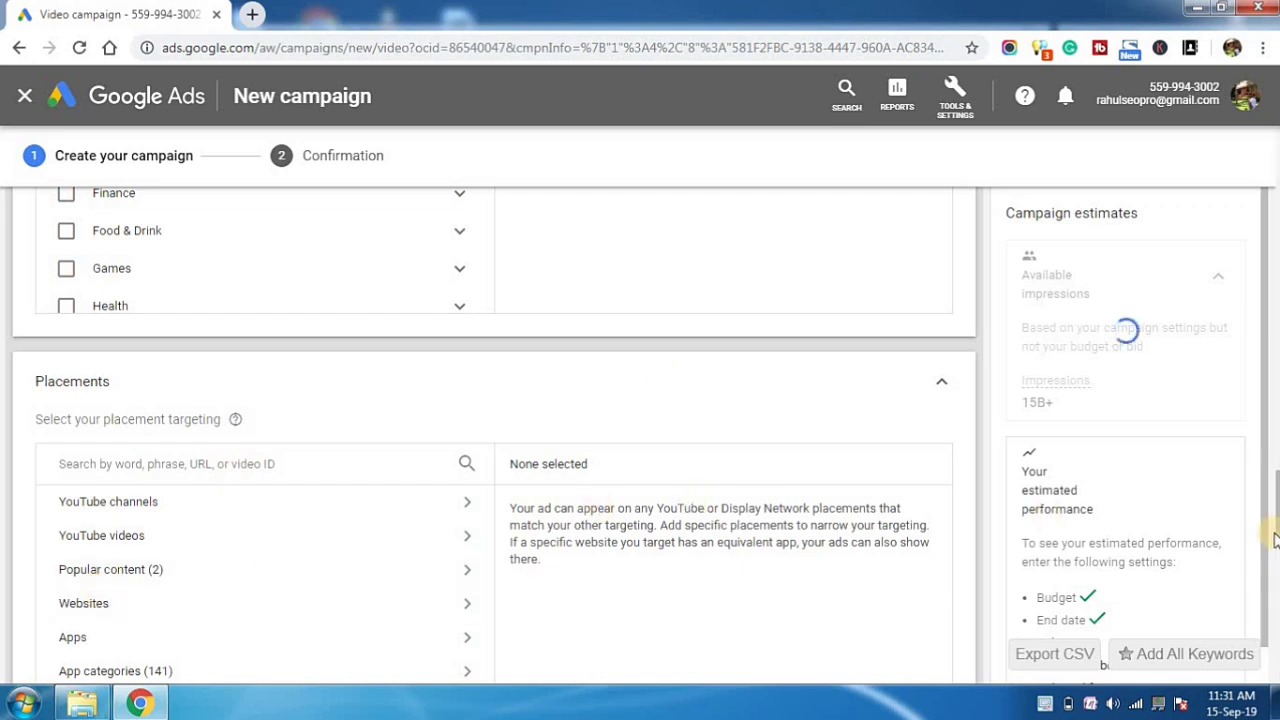
Set the ad group's maximum CPV bid to ₹0.40.
left_click_drag(1272, 490, 1275, 550)
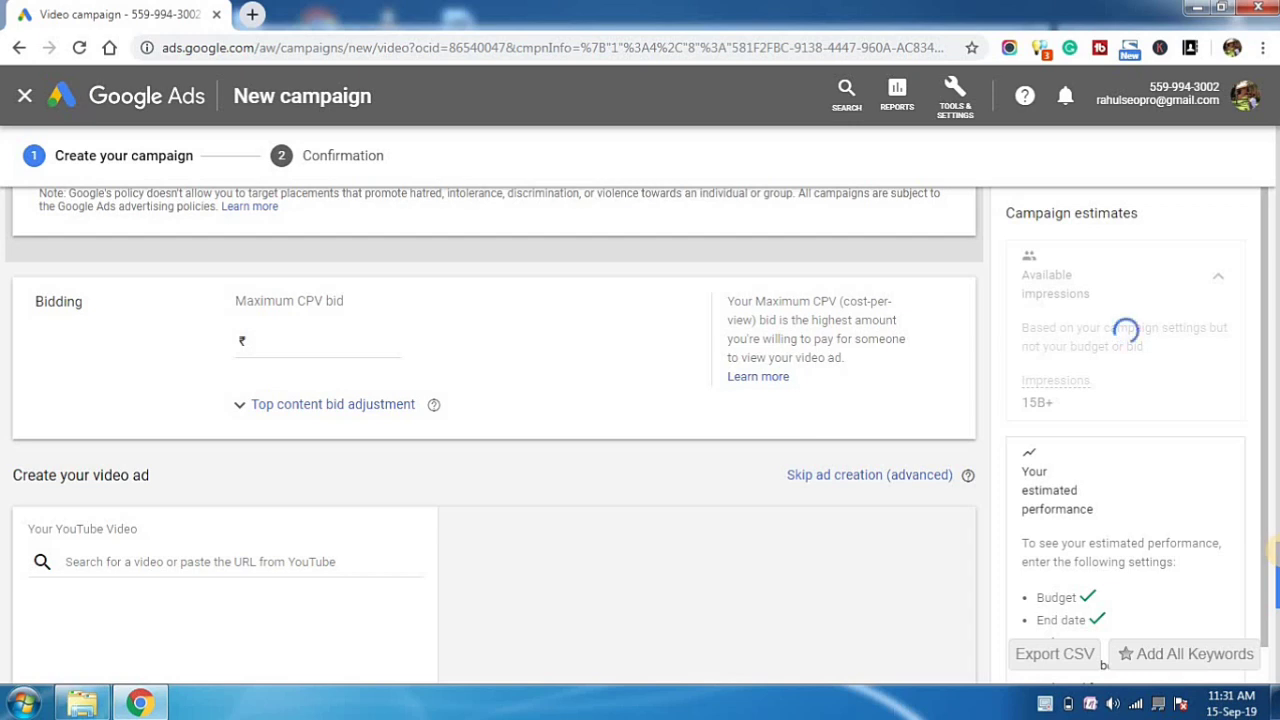
left_click(340, 346)
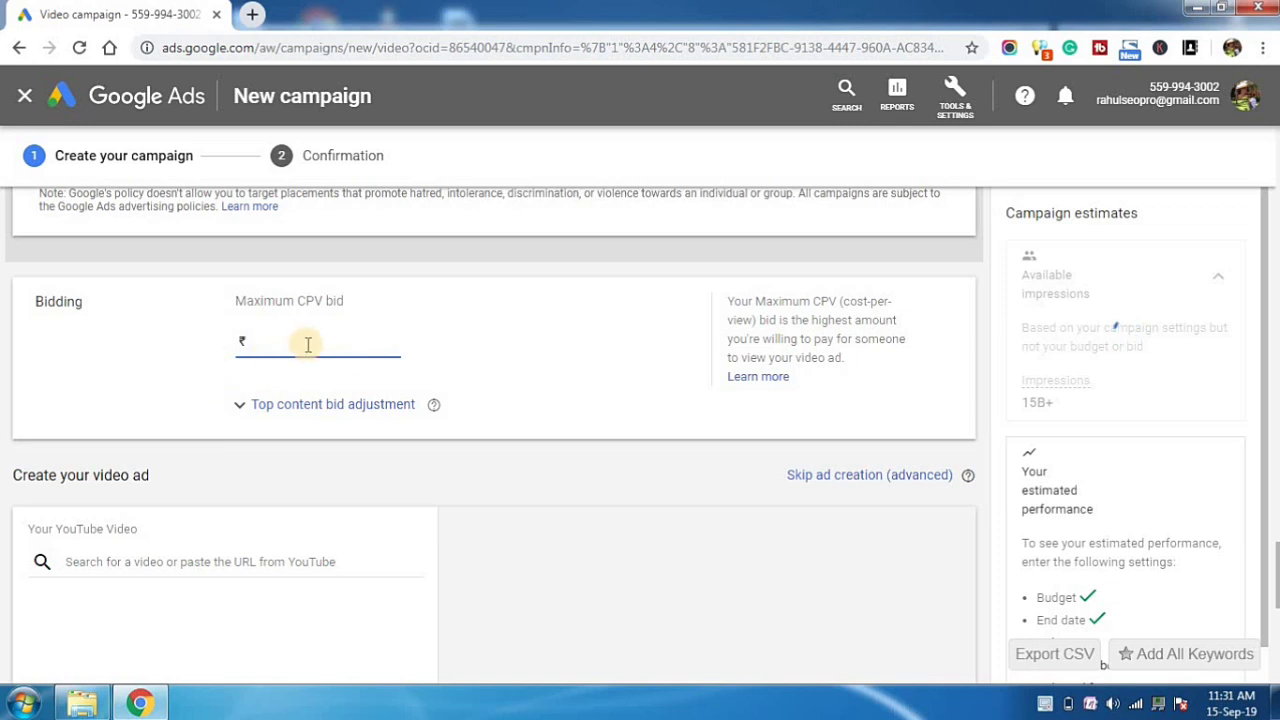
left_click(316, 341)
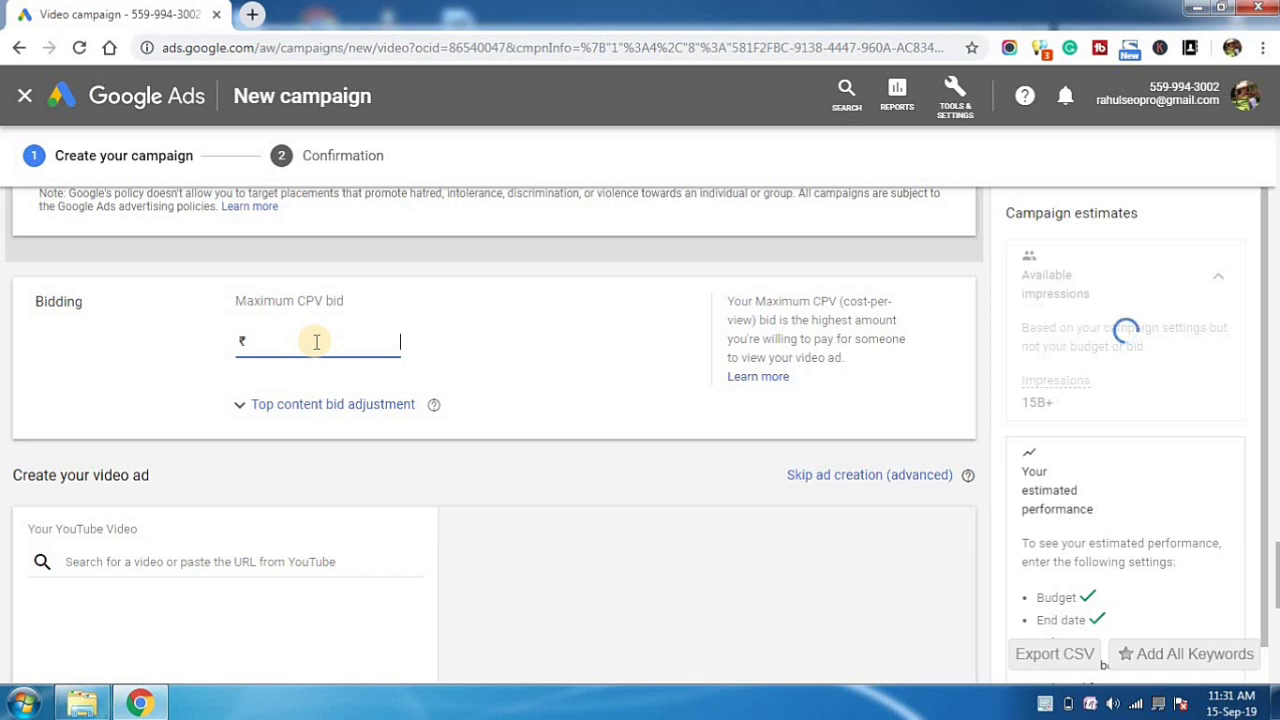
type("0.4")
left_click(668, 383)
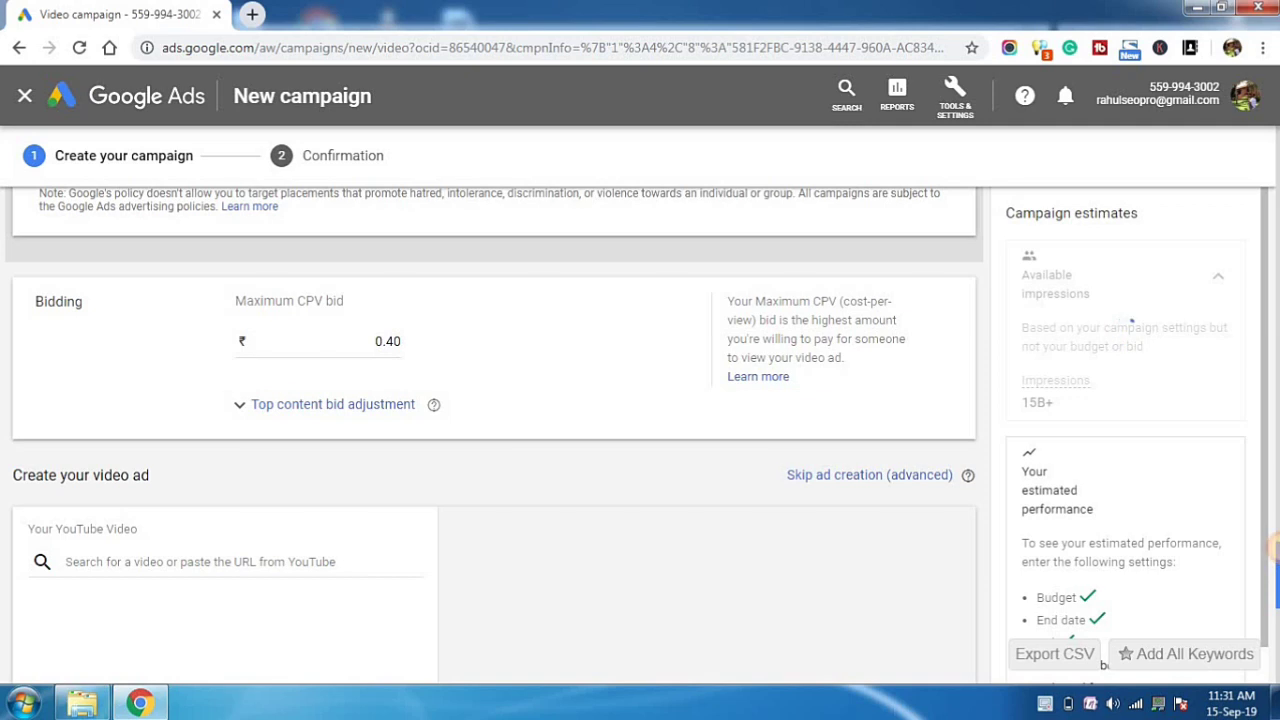
scroll(1274, 548, "down", 2)
left_click(313, 432)
type("discovery ad kaise banaye 2019 adwords")
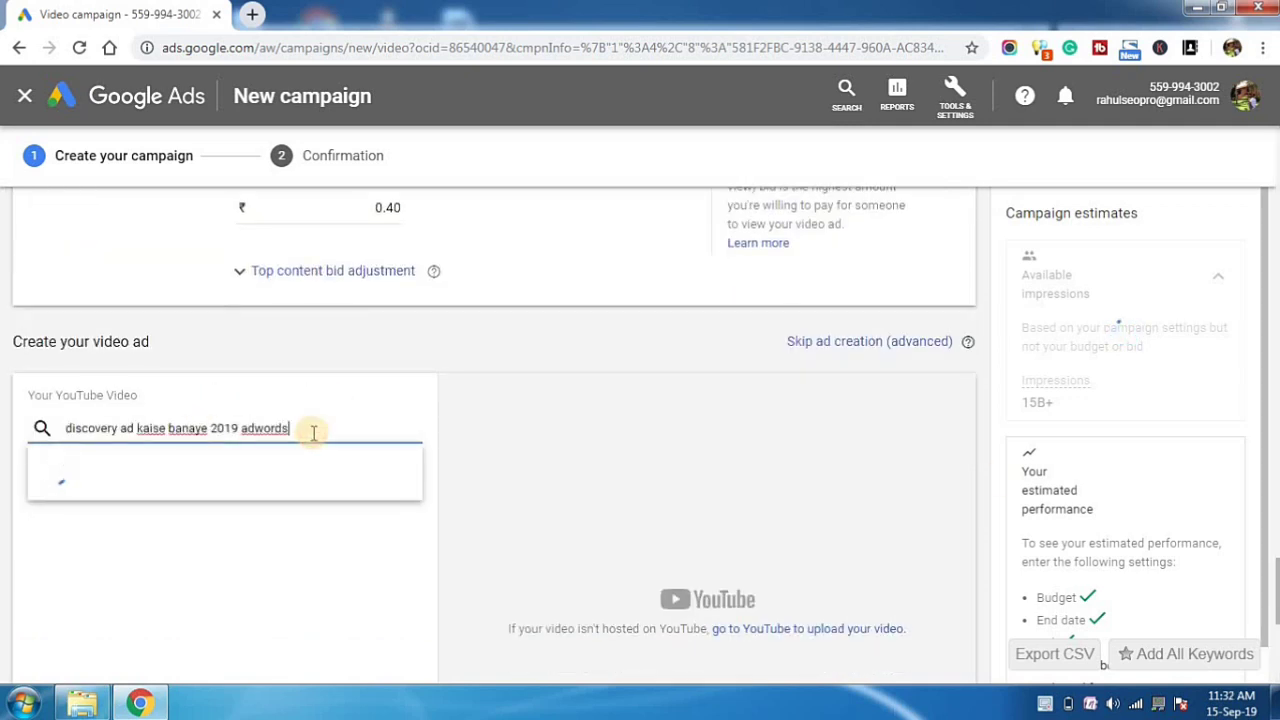
key("ctrl+a")
key("BackSpace")
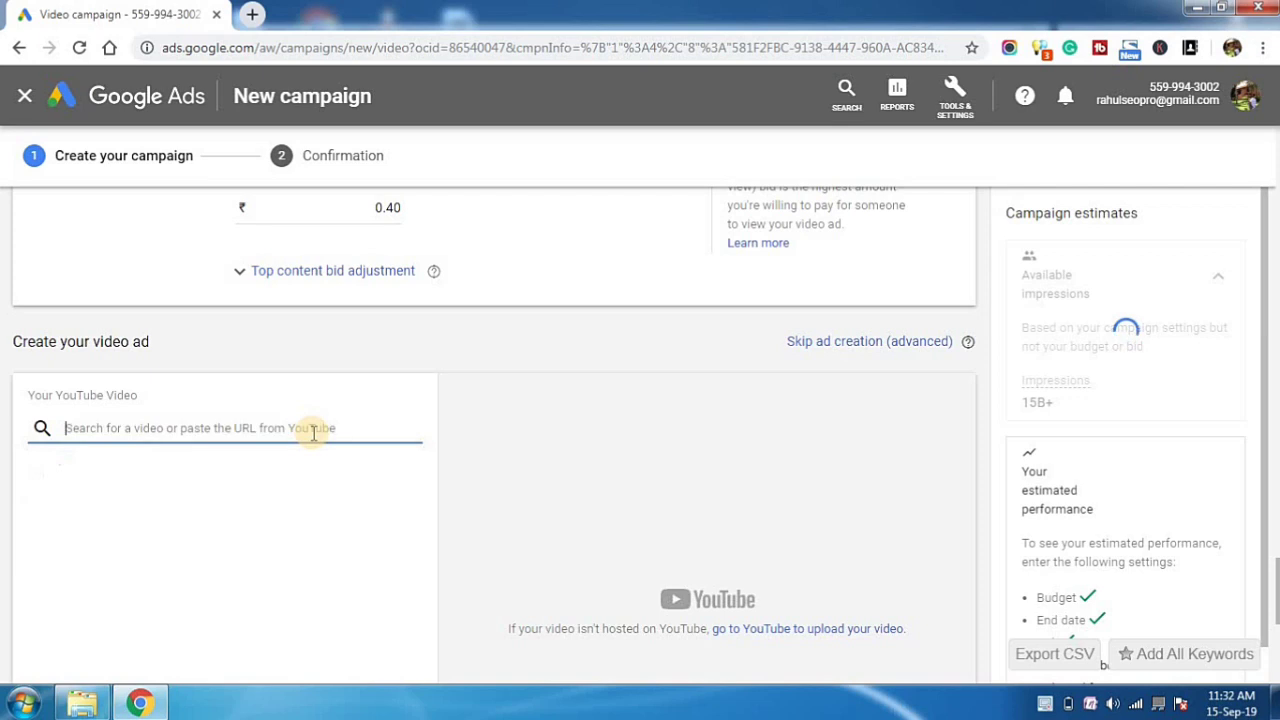
Open youtube.com in a new browser tab and return to the new campaign page.
left_click(258, 14)
type("youtube.com")
key("Return")
left_click(134, 14)
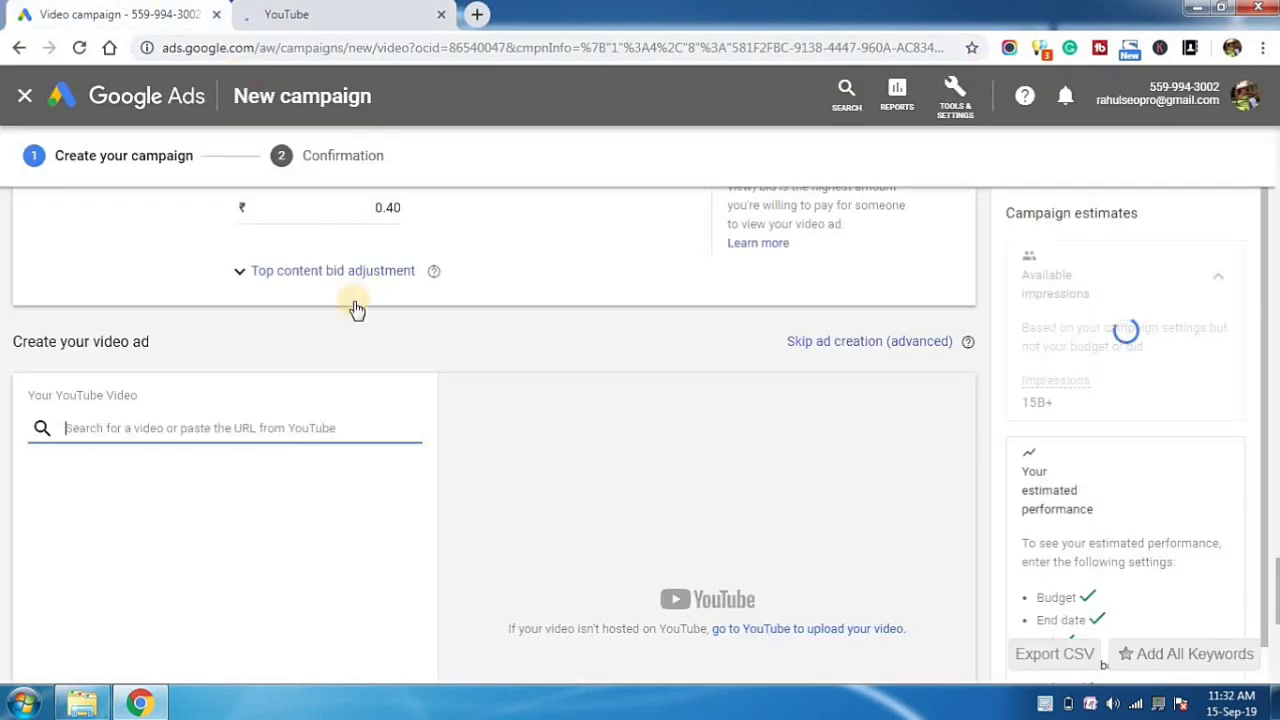
Paste the copied link to the disapproved-ad video as the ad's YouTube video and choose the Video discovery ad format.
key("ctrl+v")
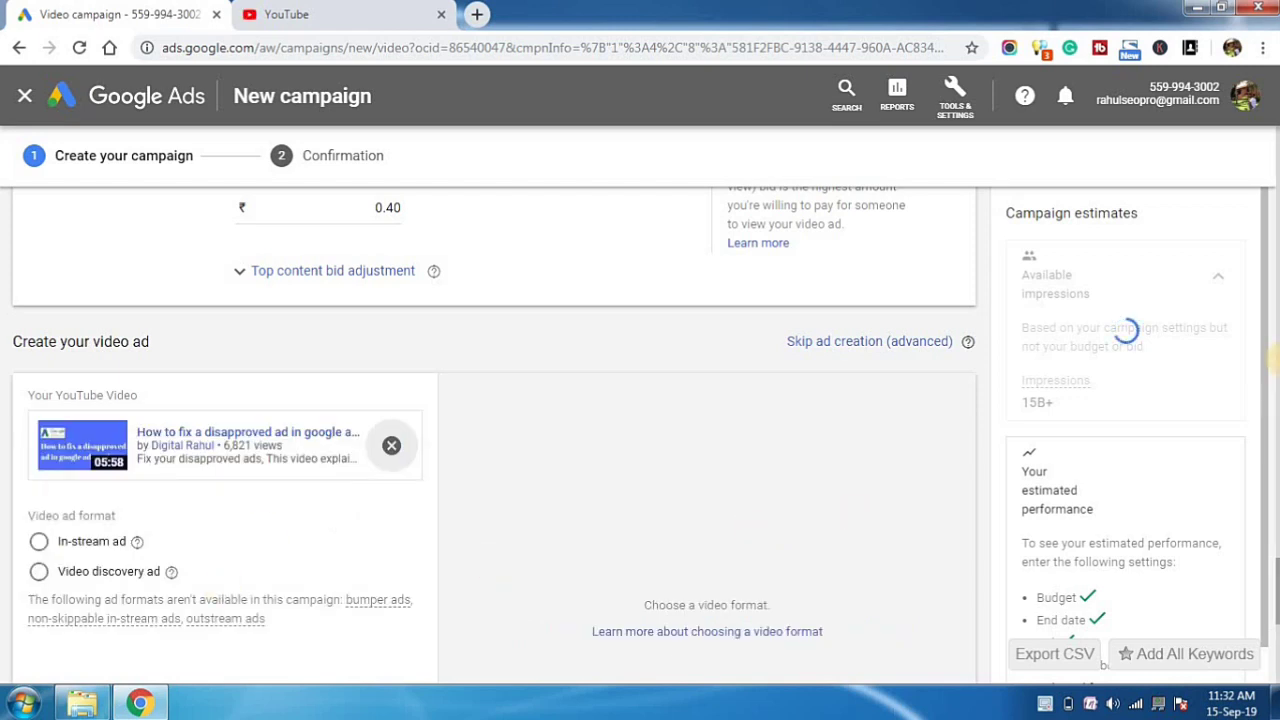
left_click_drag(1275, 567, 1275, 585)
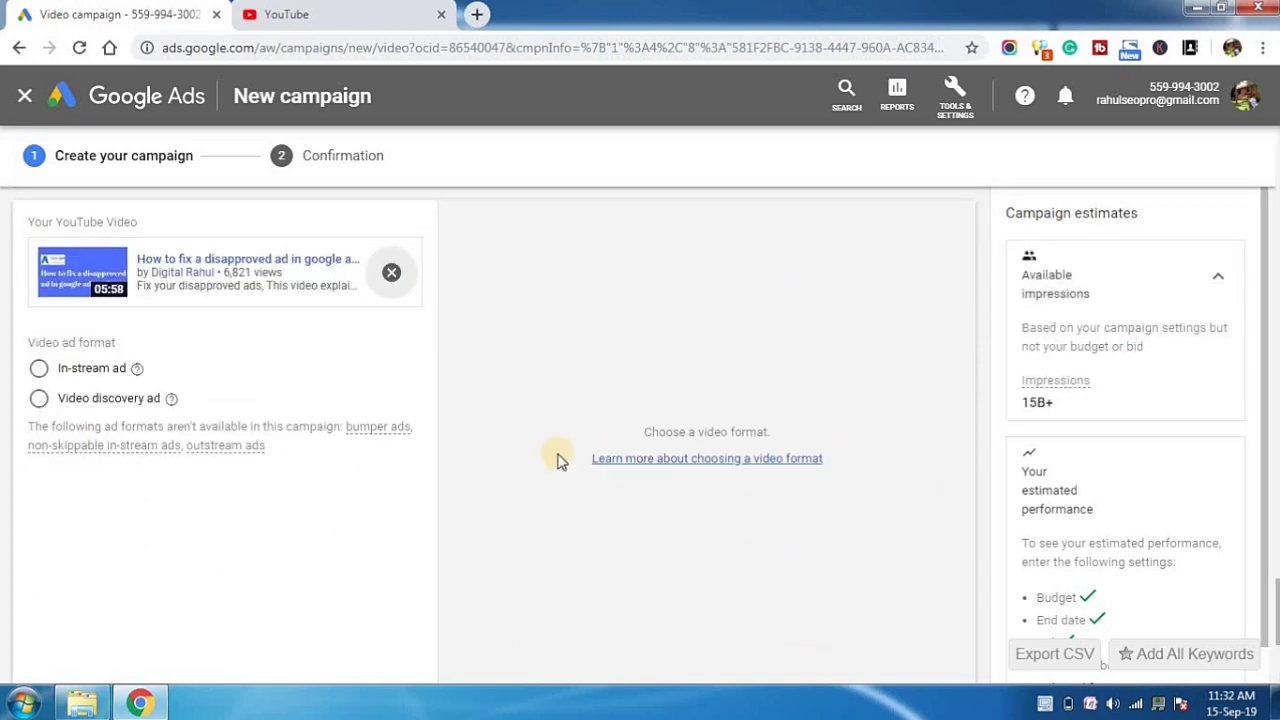
left_click(44, 402)
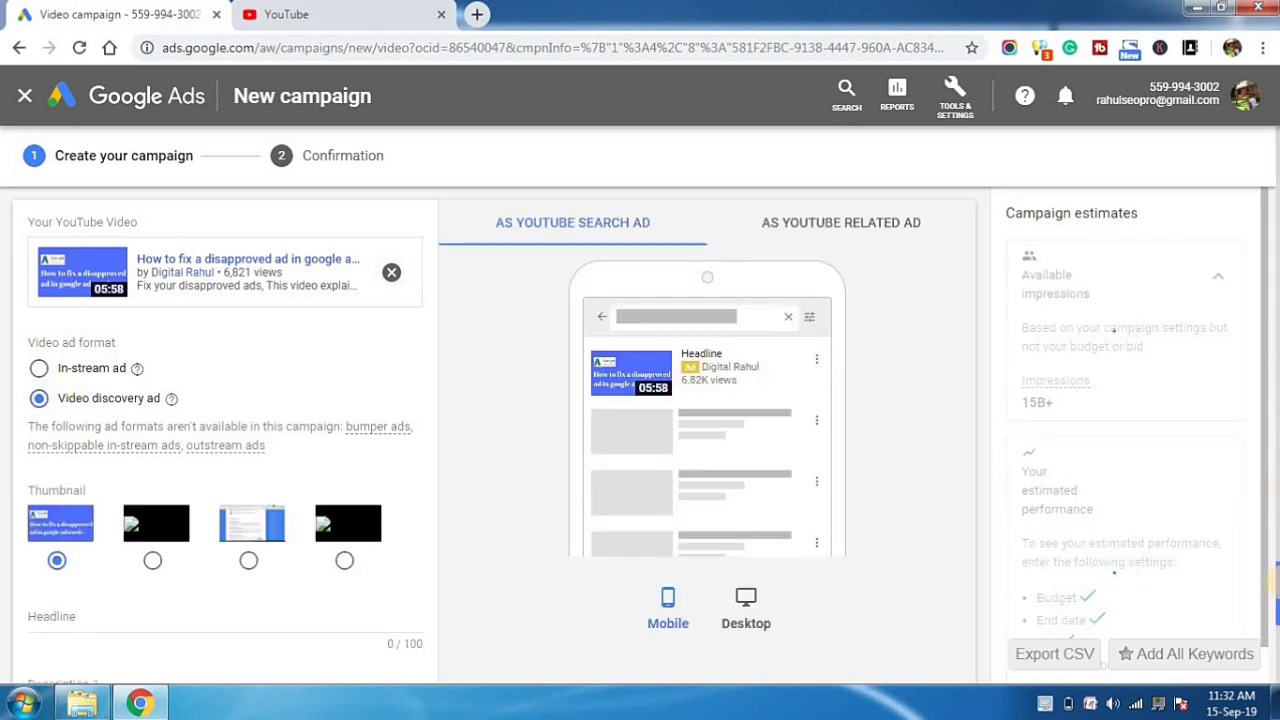
Enter "demo 1" as the headline of the video discovery ad.
left_click_drag(1275, 585, 1275, 600)
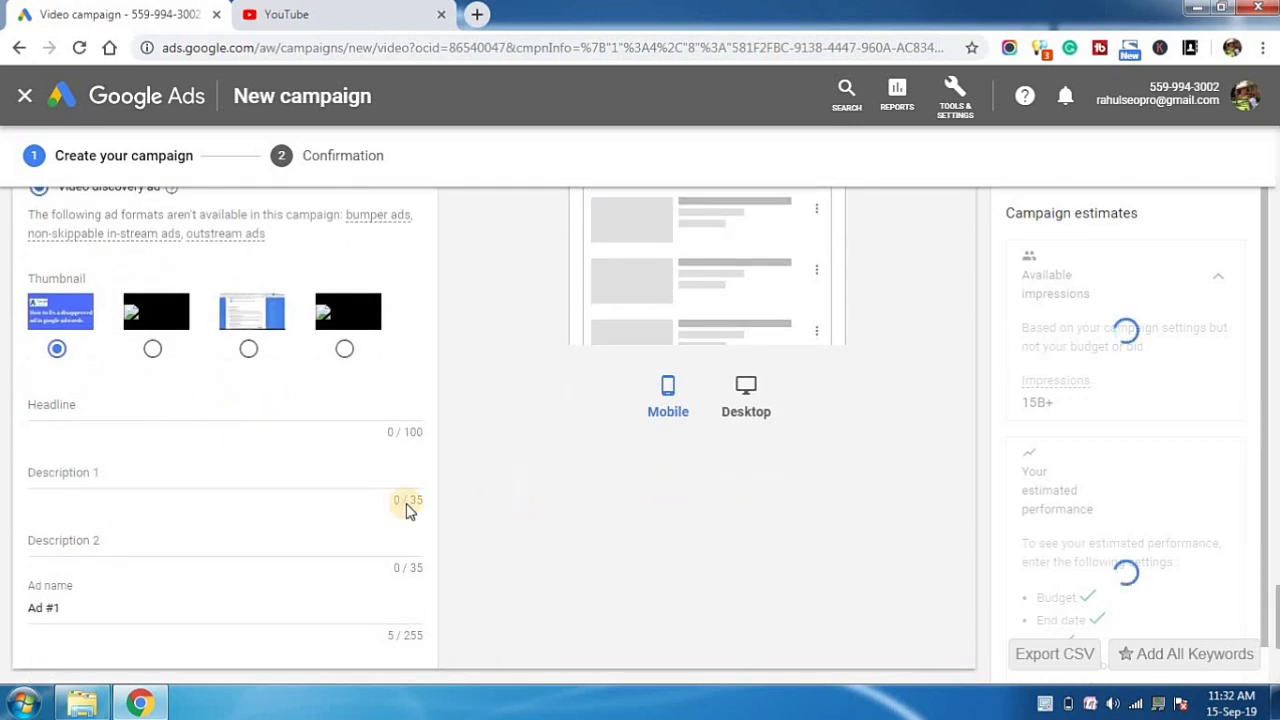
left_click(275, 410)
type("demno")
key("BackSpace")
key("BackSpace")
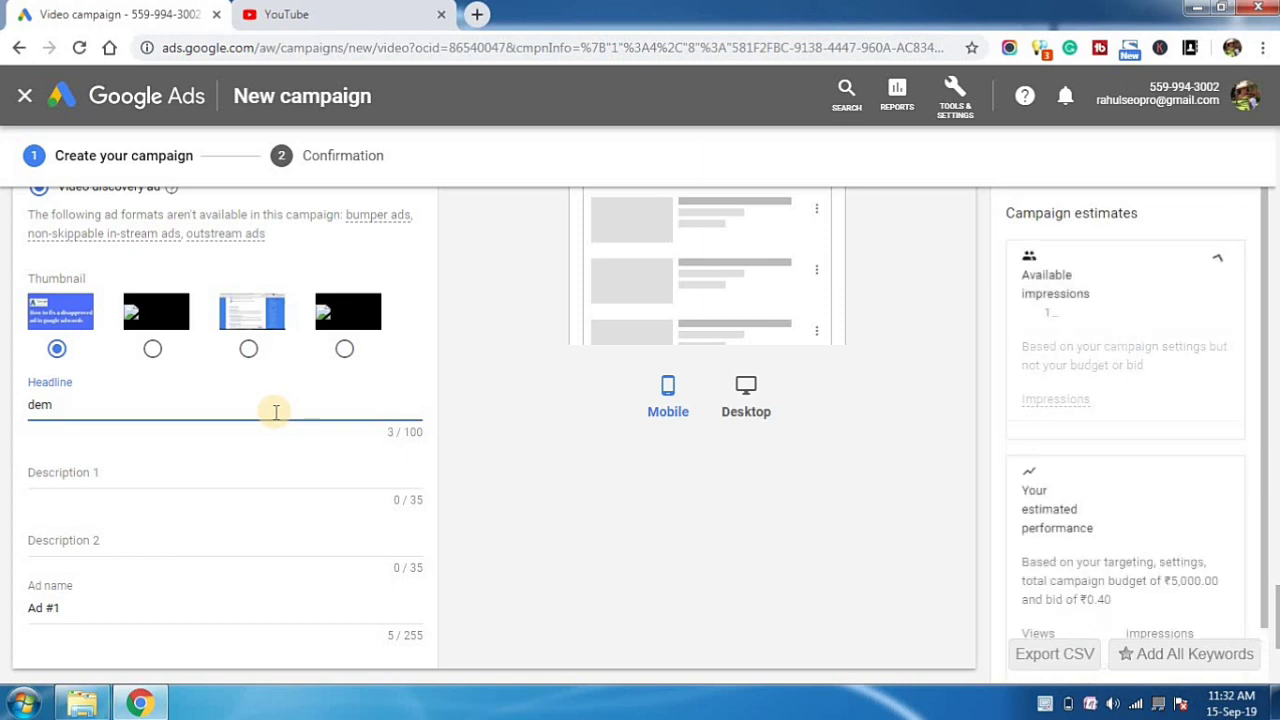
type("o 1")
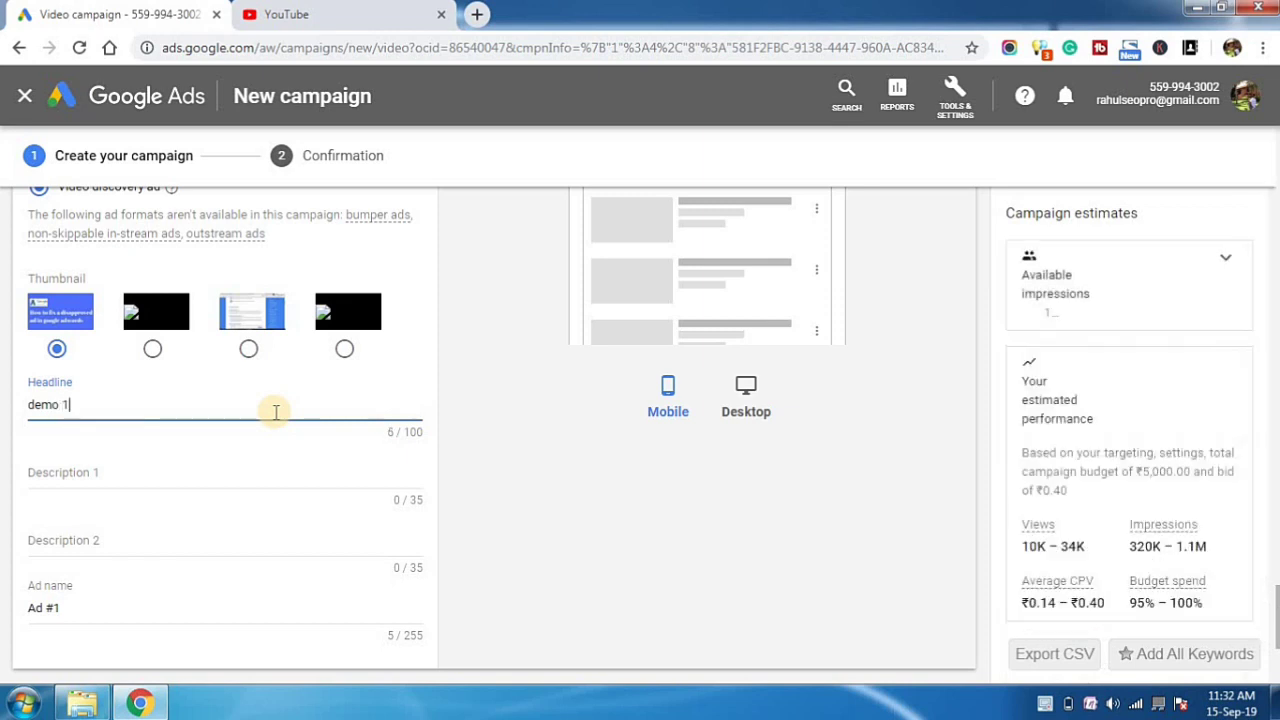
Fill in the ad's Description 1 with "description" and Description 2 with "descriptuion".
left_click(238, 467)
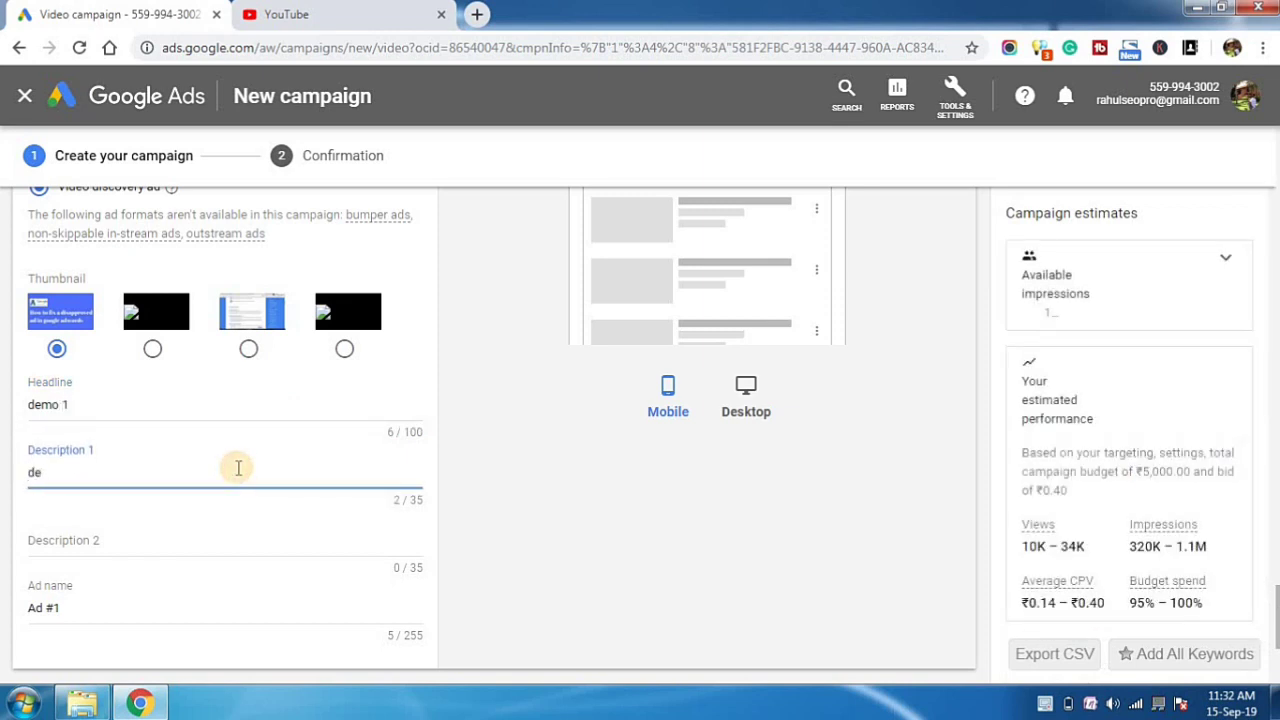
type("description")
left_click(194, 541)
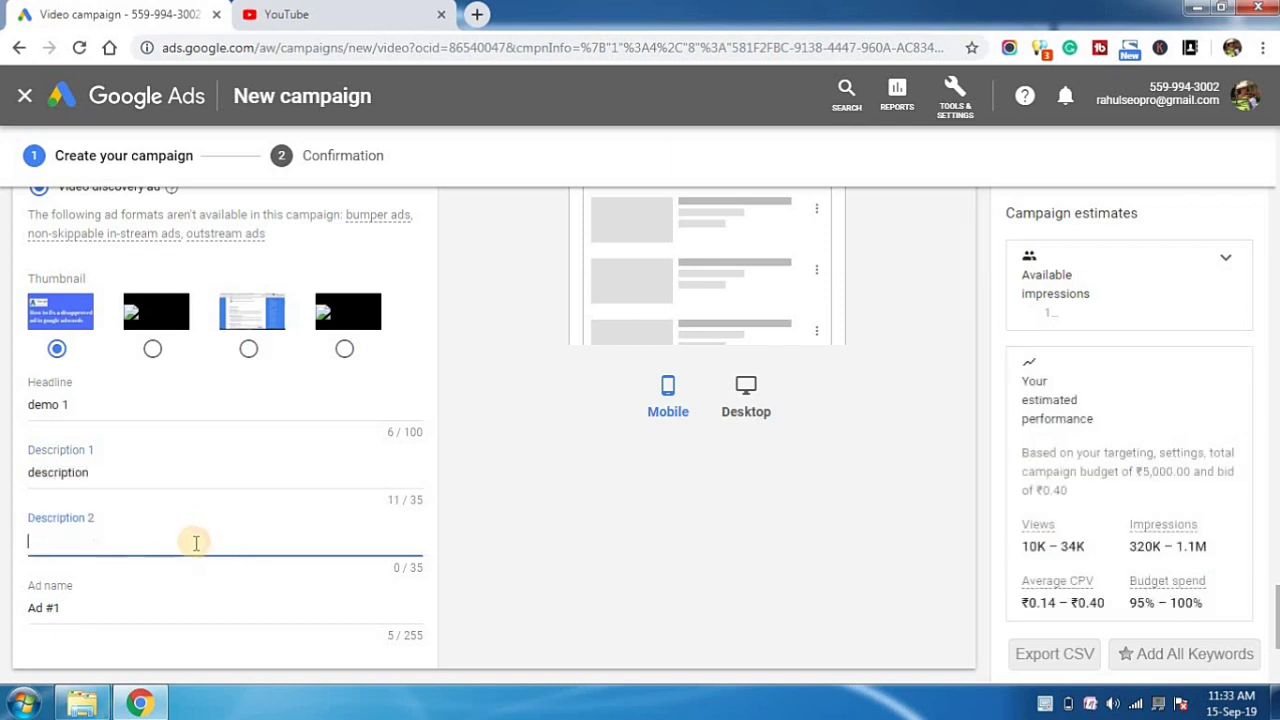
type("descriptuion")
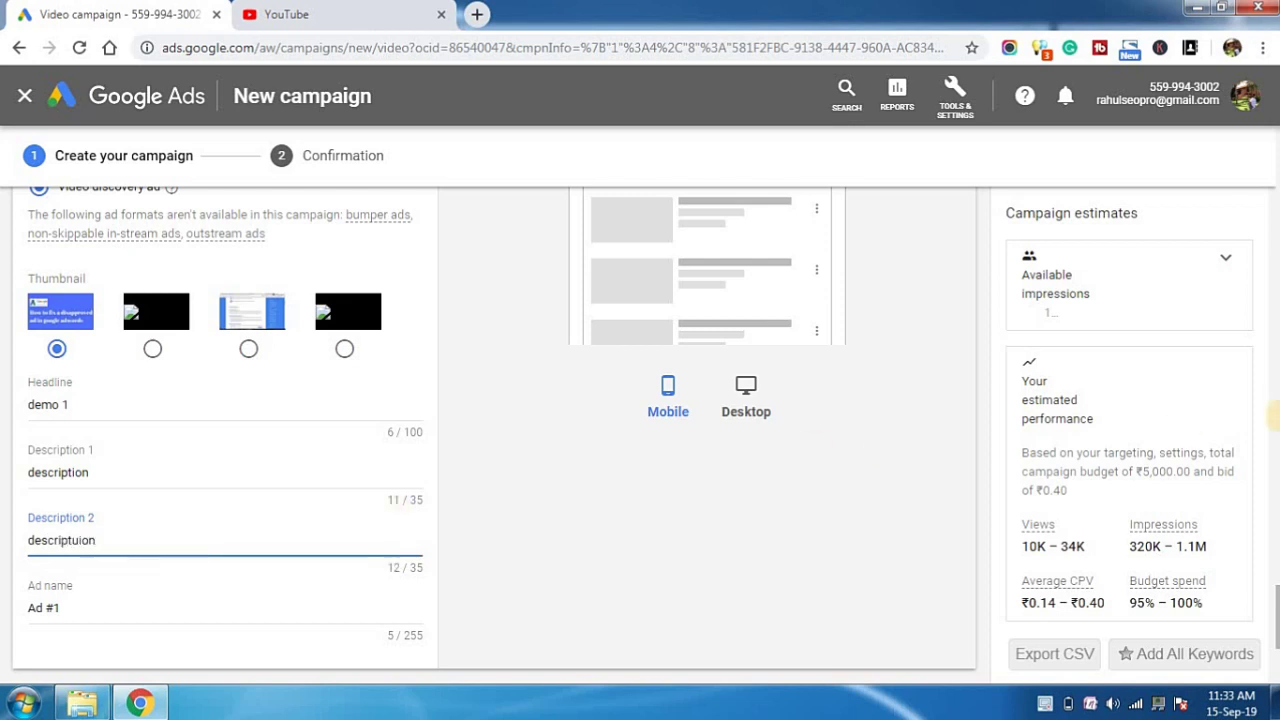
scroll(1272, 640, "down", 2)
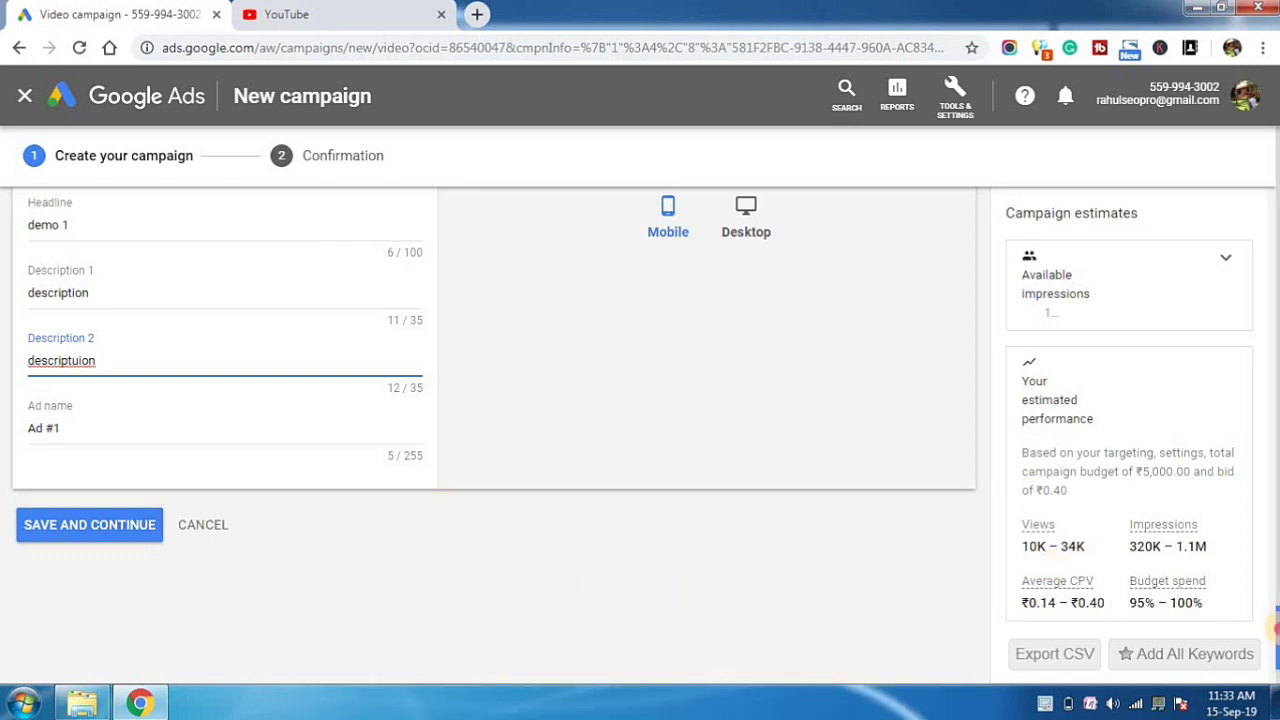
left_click_drag(1275, 628, 1275, 655)
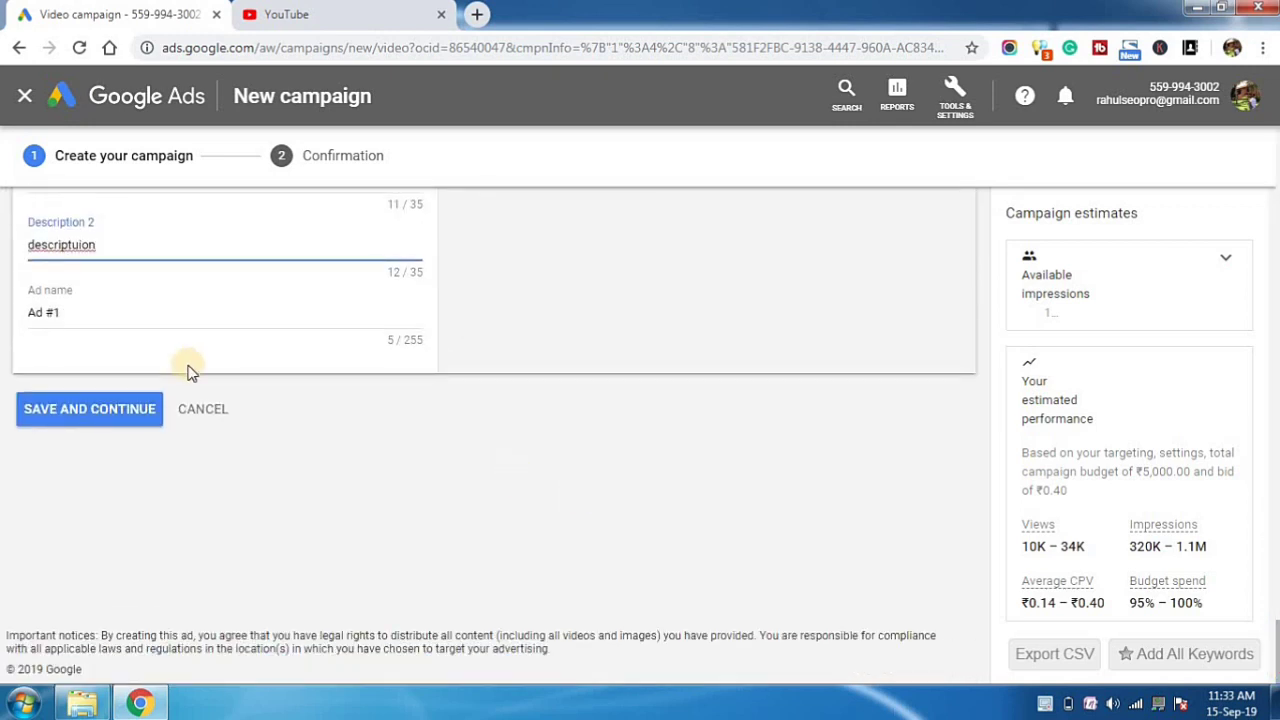